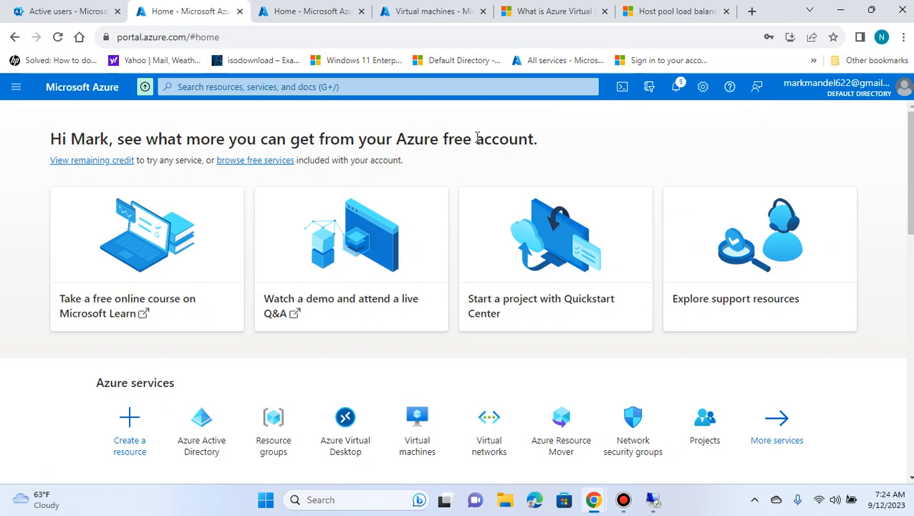
- Open the Logic apps service from the portal home in the other Azure tab
left_click(197, 87)
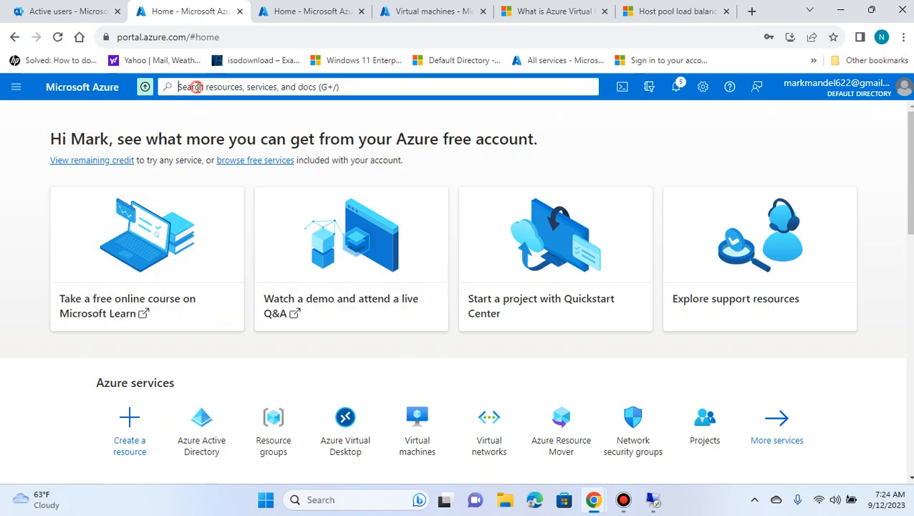
left_click(640, 131)
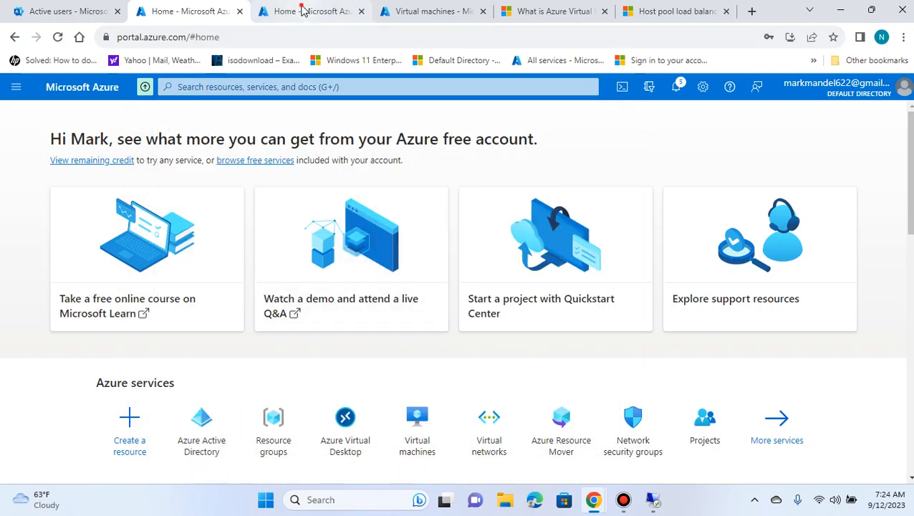
left_click(302, 11)
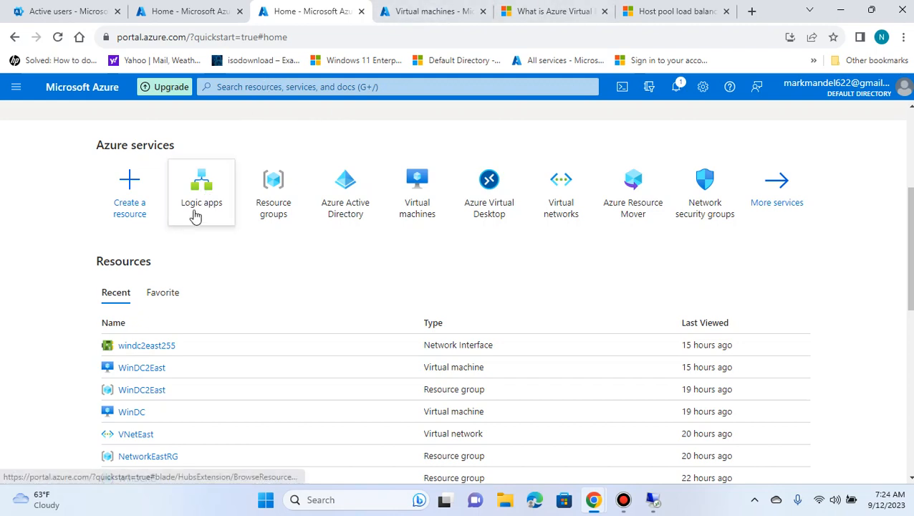
left_click(250, 87)
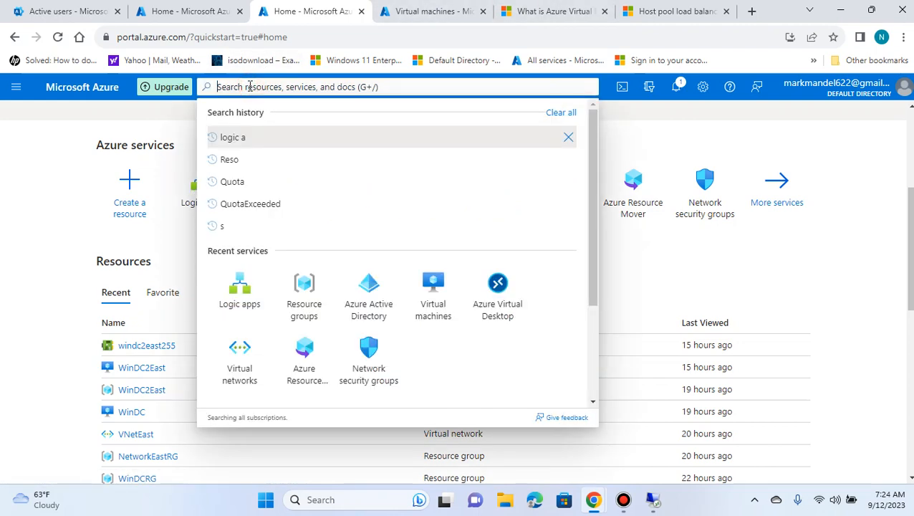
left_click(193, 202)
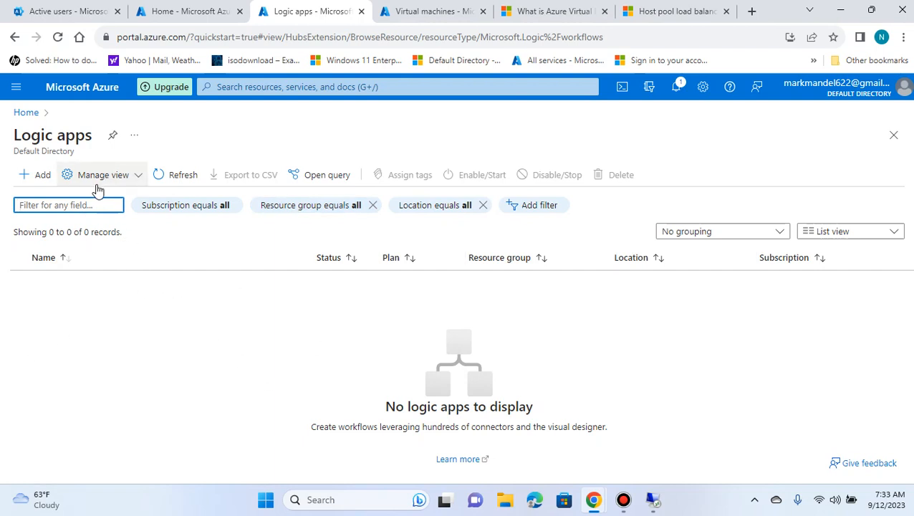
- Start a new logic app and assign it a new resource group named LogicAppRG
left_click(33, 179)
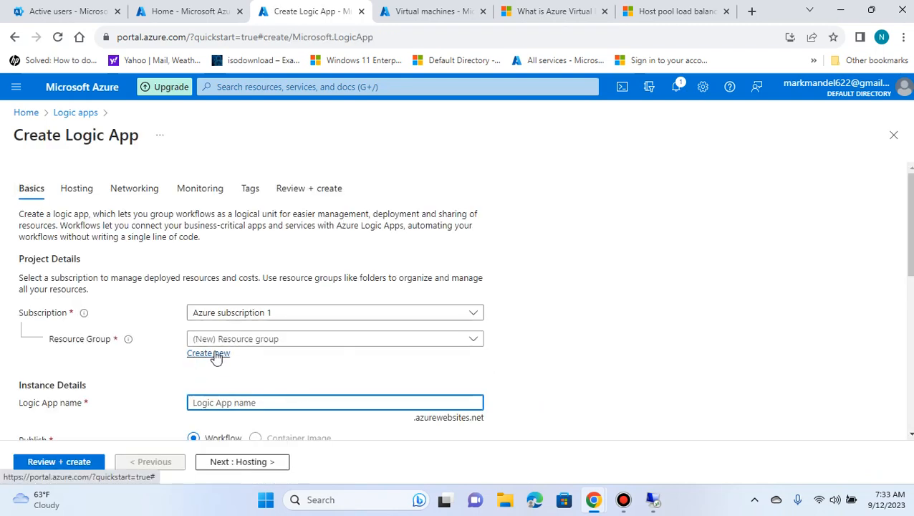
left_click(216, 355)
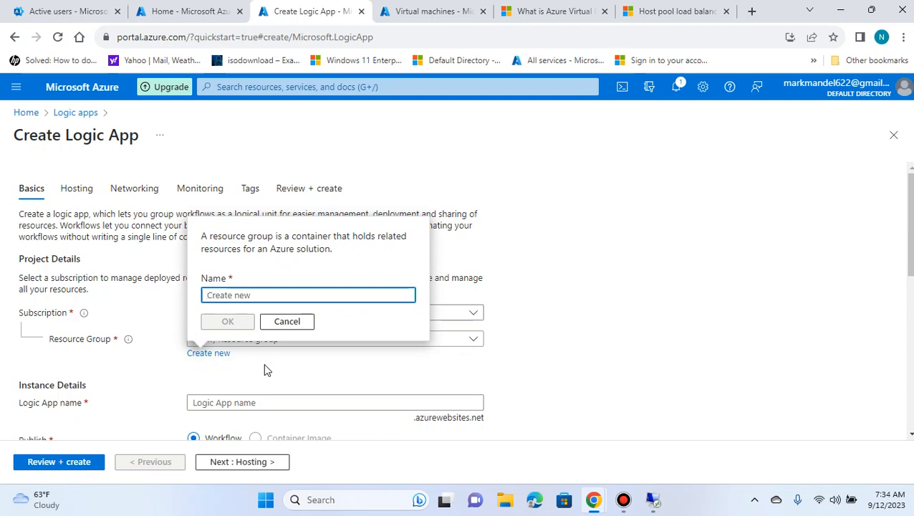
type("Logi")
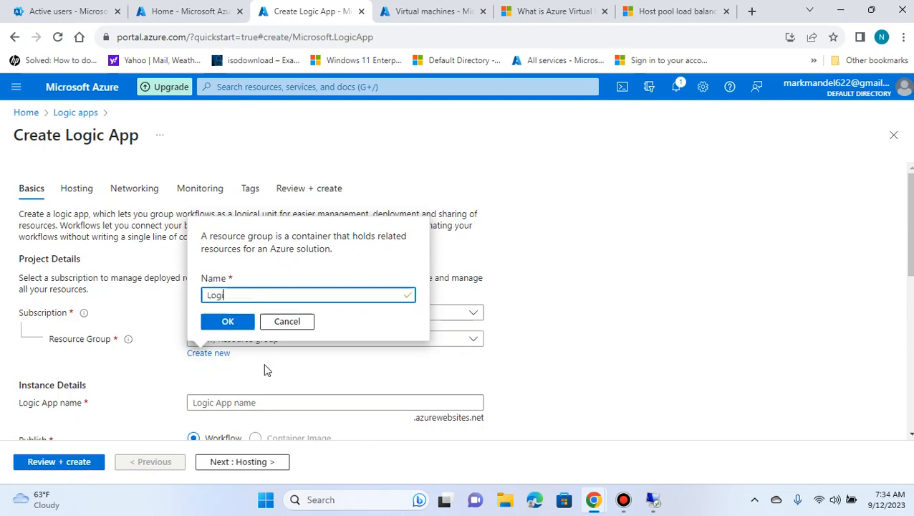
type("cApp")
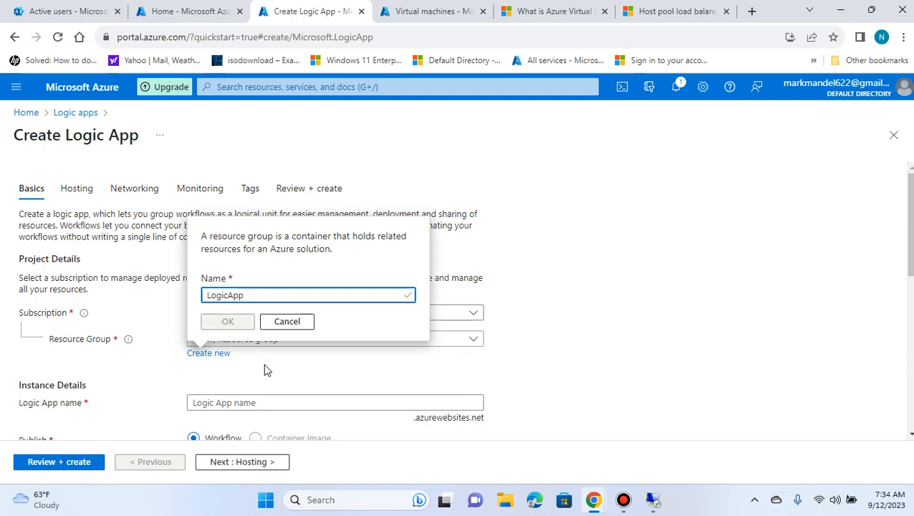
type("RG")
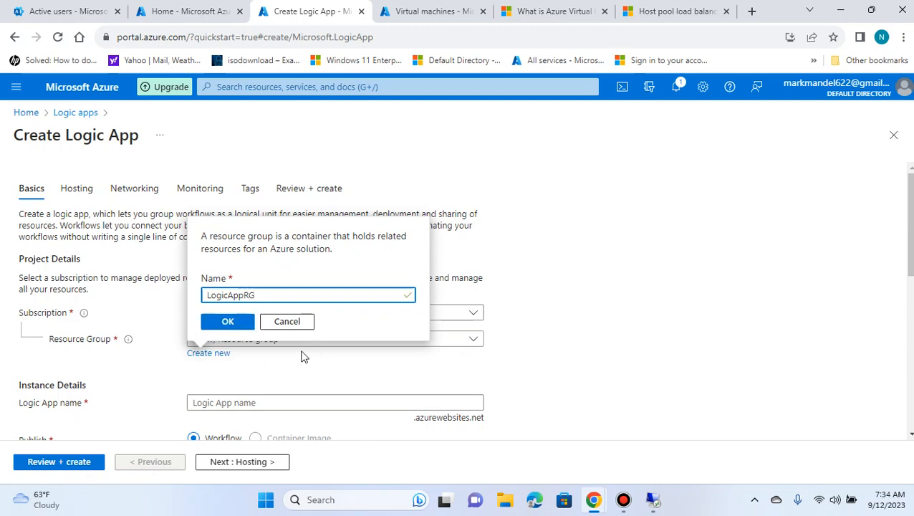
left_click(243, 326)
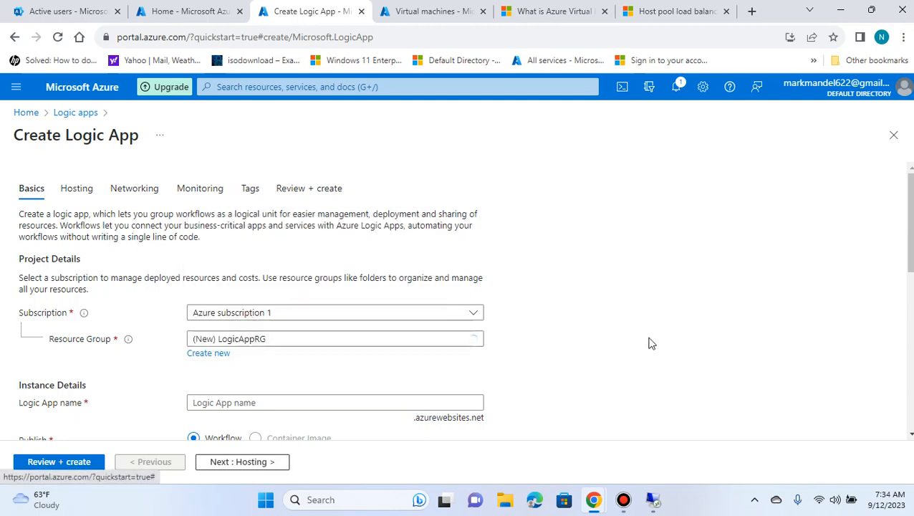
- Name the logic app Demo1LogicApp after DemoLogicApp proves unavailable
left_click(247, 403)
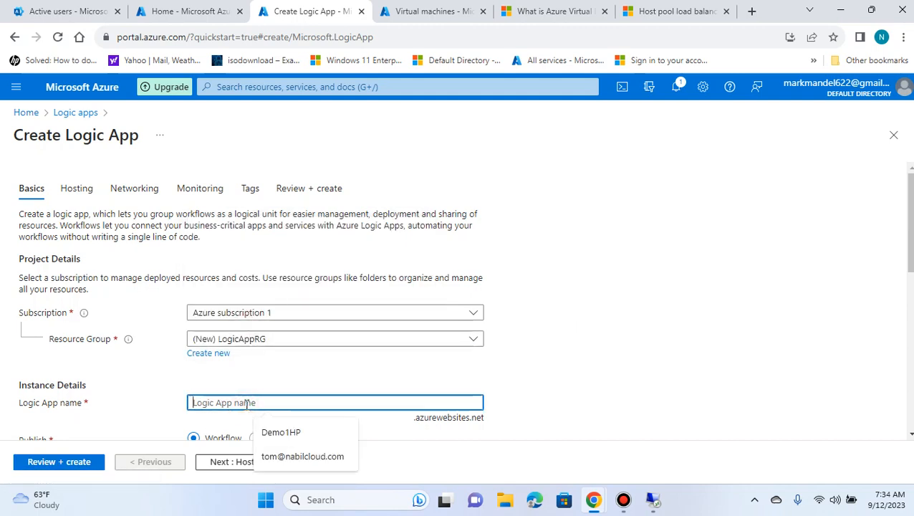
type("Demo")
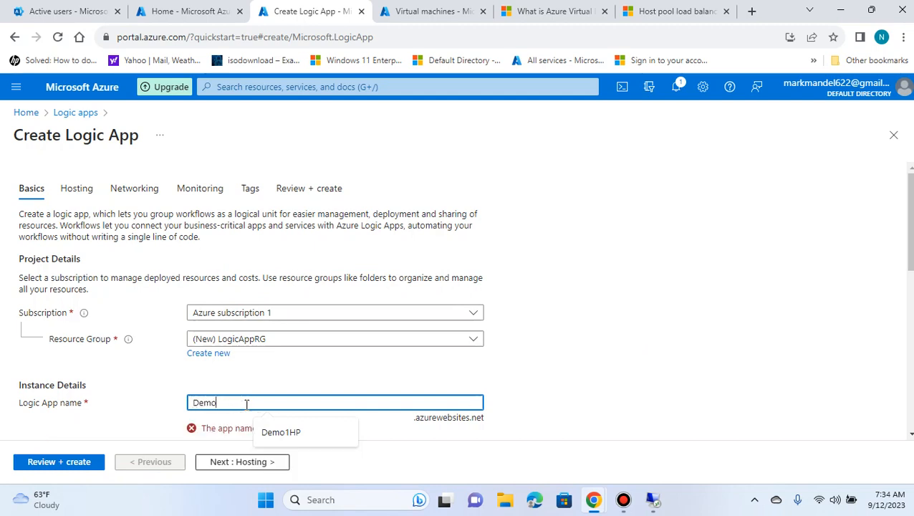
type("Logi")
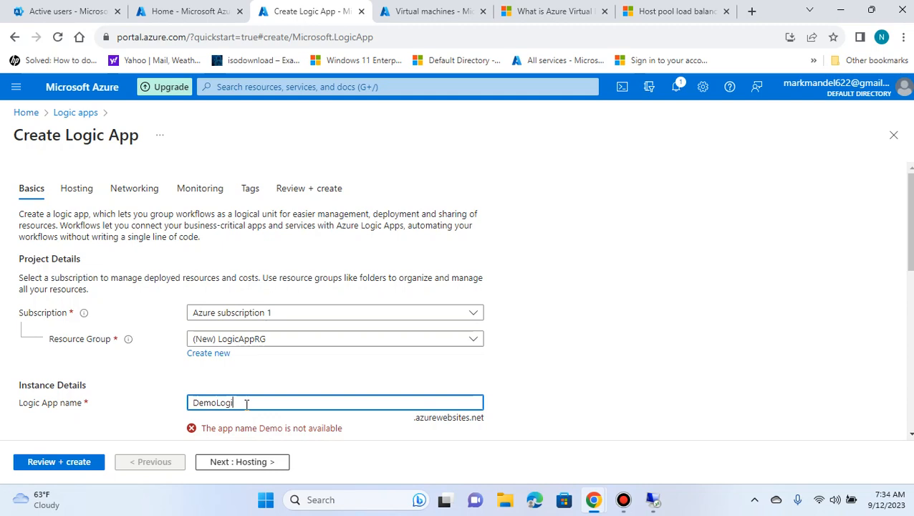
type("ca")
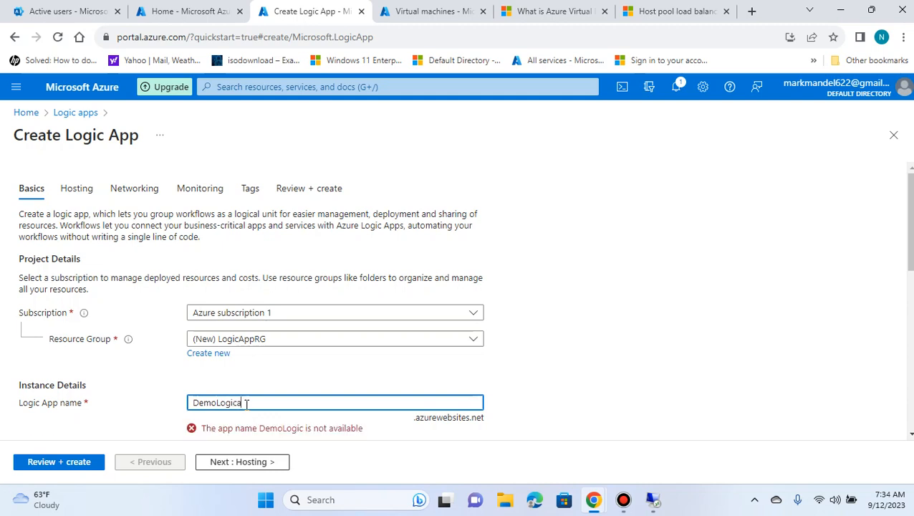
key("BackSpace")
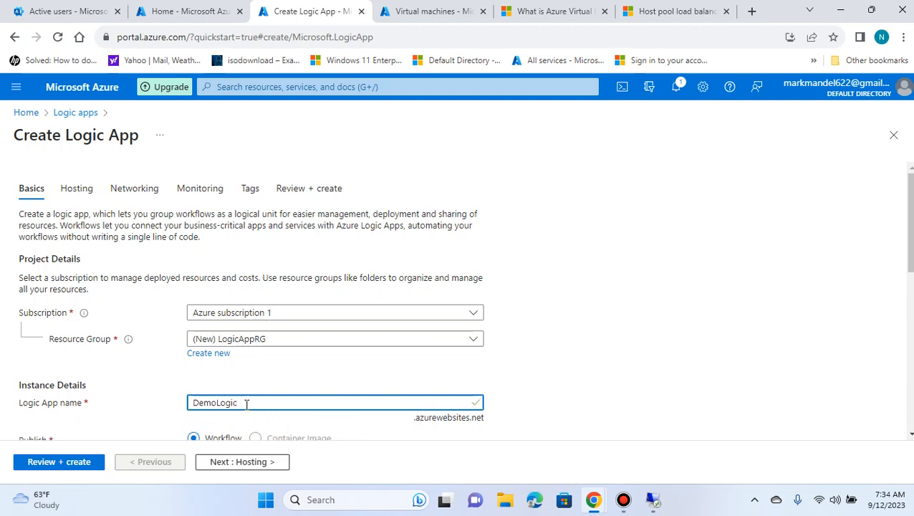
type("App")
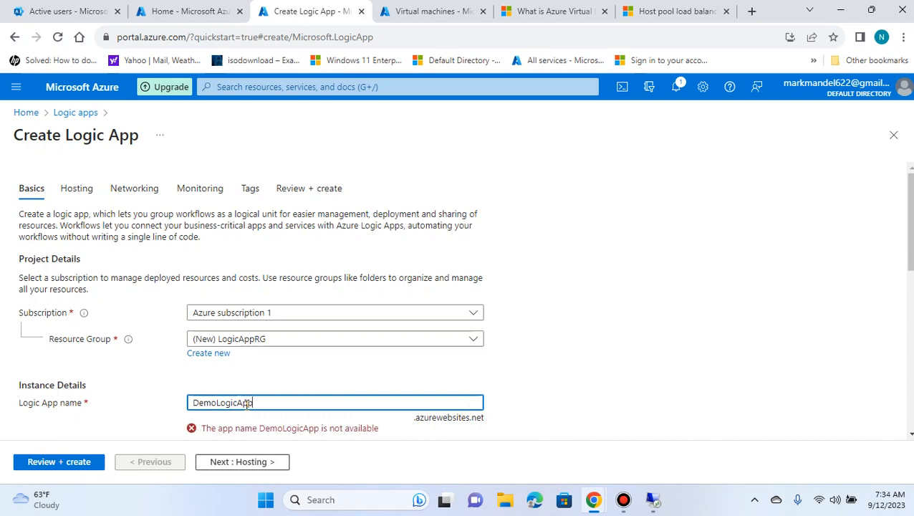
key("BackSpace")
key("BackSpace")
key("BackSpace")
key("BackSpace")
key("BackSpace")
key("BackSpace")
key("BackSpace")
key("BackSpace")
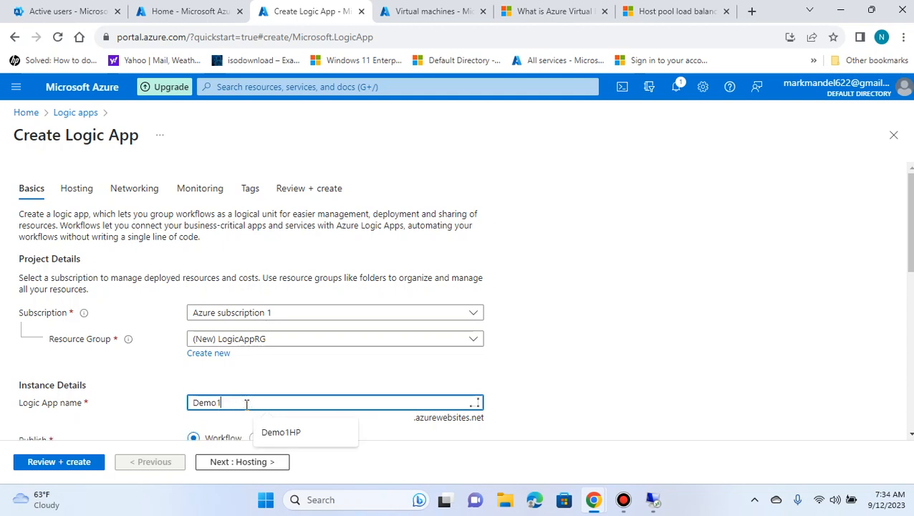
type("1Logic")
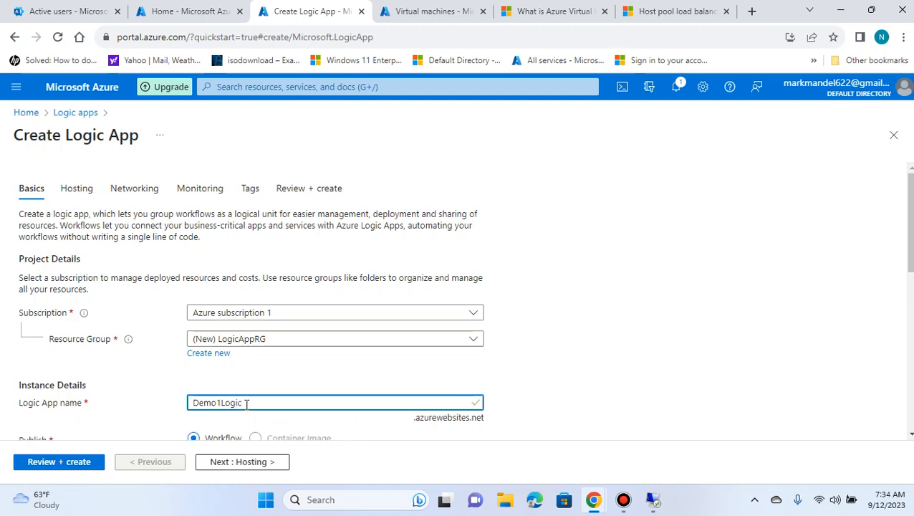
type("App")
- Append -http to the logic app name, making it Demo1LogicApp-http
scroll(604, 383, "down", 2)
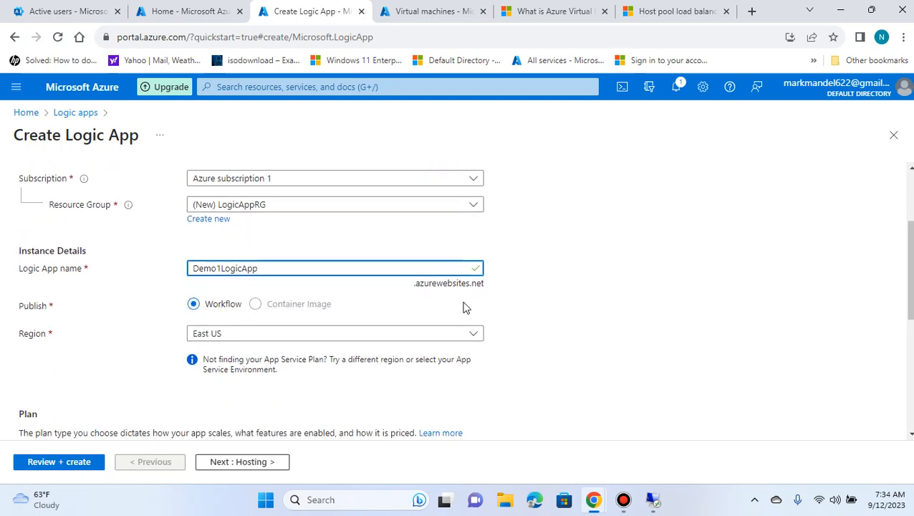
scroll(562, 310, "up", 1)
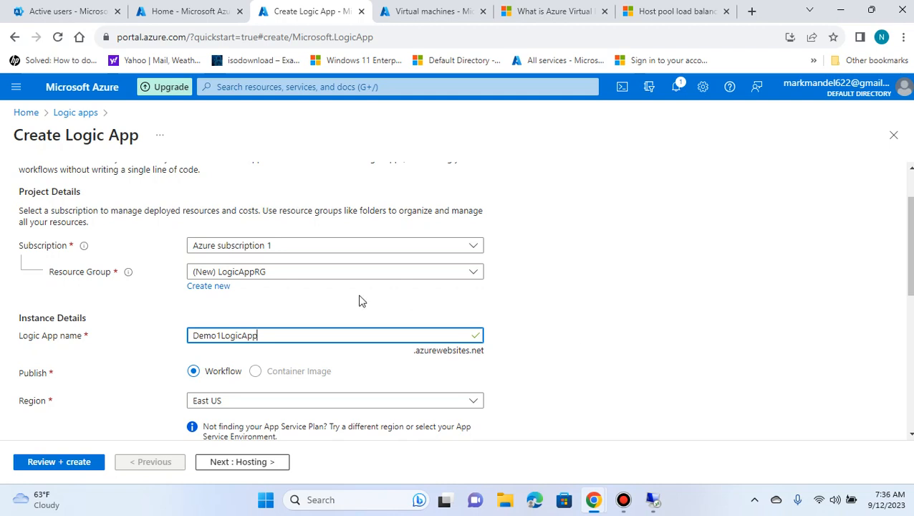
scroll(521, 332, "down", 1)
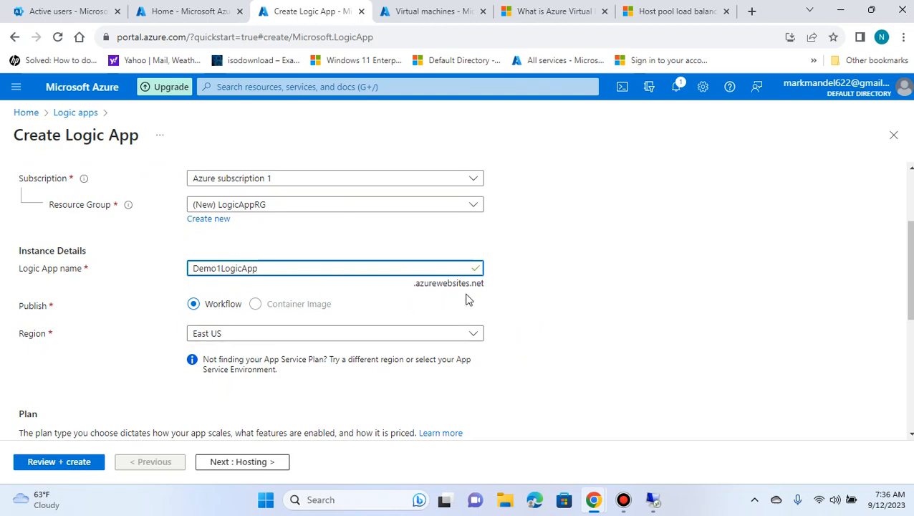
scroll(538, 303, "up", 1)
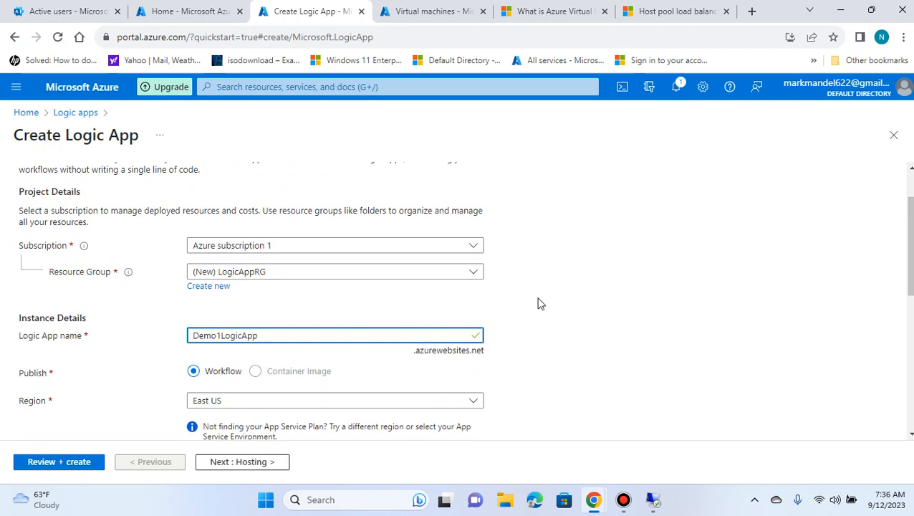
type("-http")
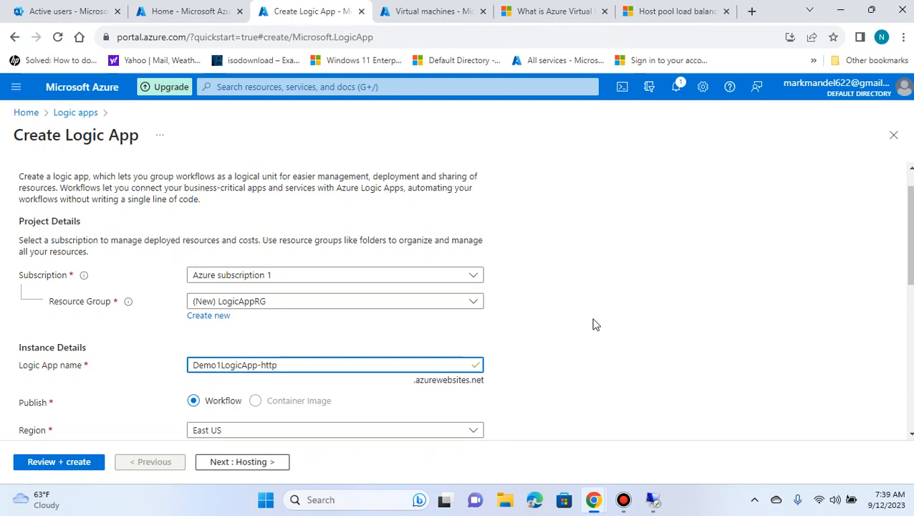
- Revert the name to Demo1LogicApp and confirm East US, Standard plan, WS1, zone redundancy disabled
key("BackSpace")
key("BackSpace")
key("BackSpace")
key("BackSpace")
key("BackSpace")
scroll(619, 296, "up", 1)
scroll(614, 301, "down", 4)
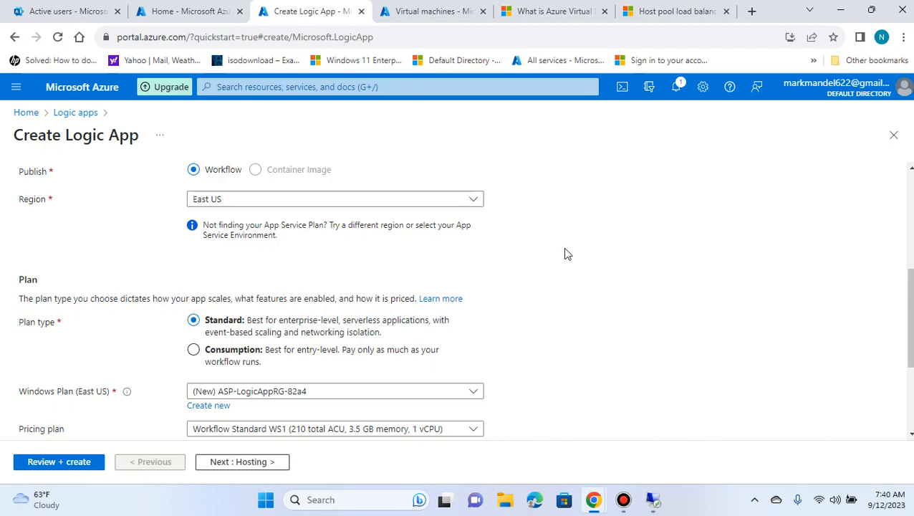
scroll(566, 255, "up", 2)
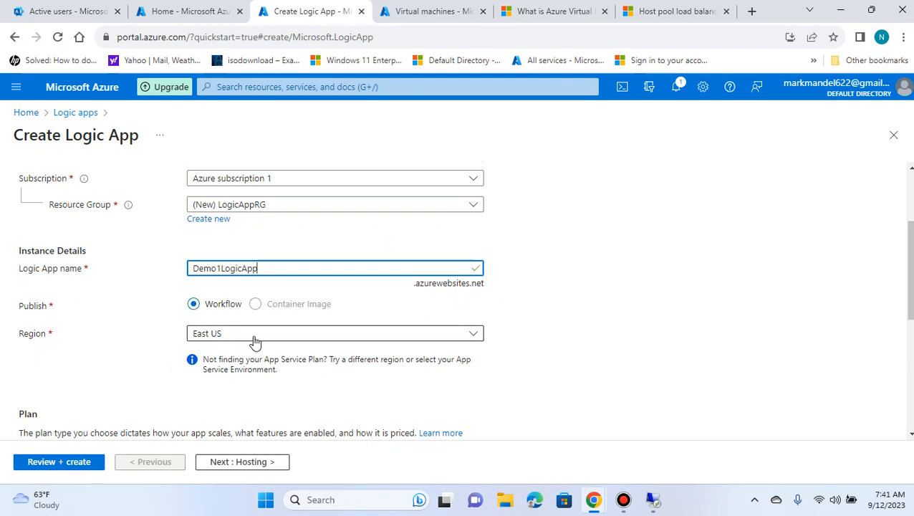
scroll(485, 316, "down", 3)
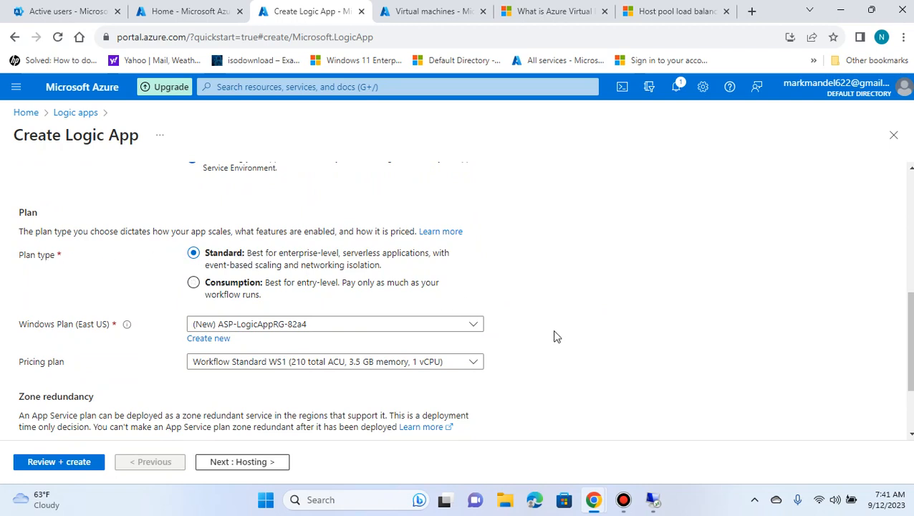
scroll(301, 309, "down", 1)
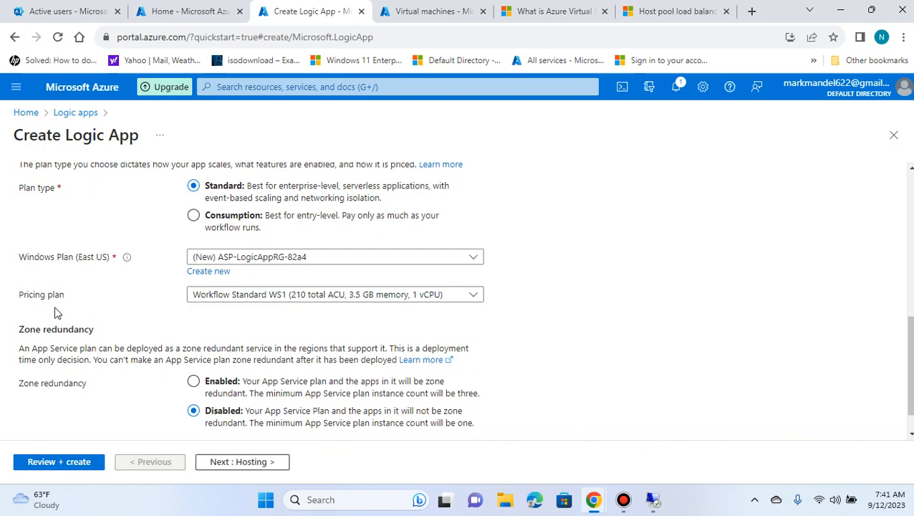
scroll(573, 319, "down", 1)
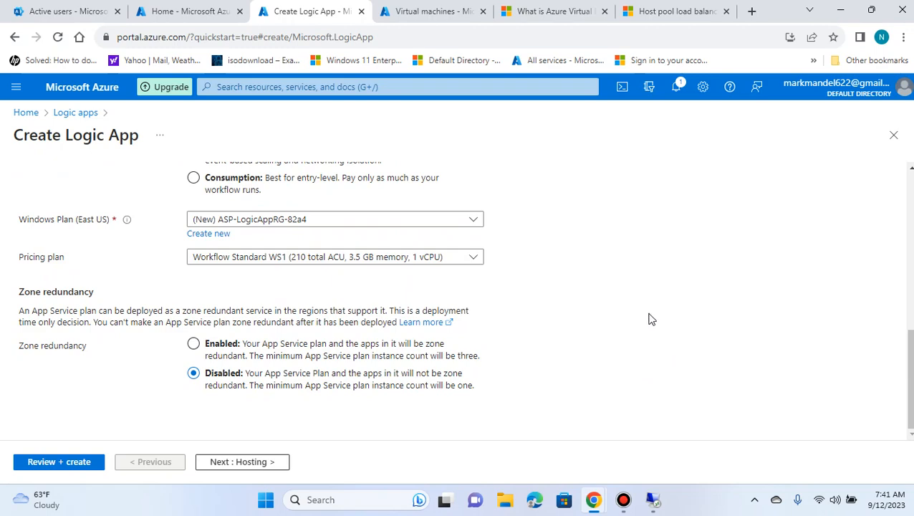
scroll(620, 372, "up", 5)
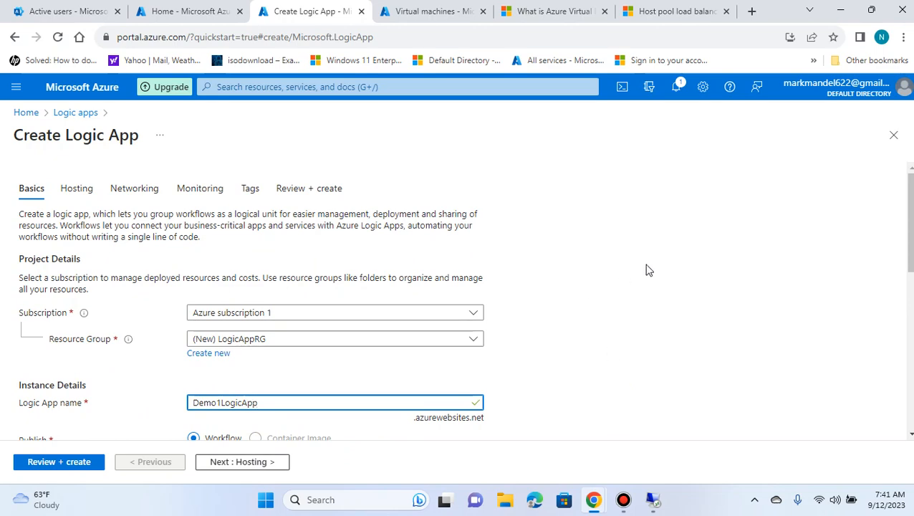
scroll(644, 269, "down", 5)
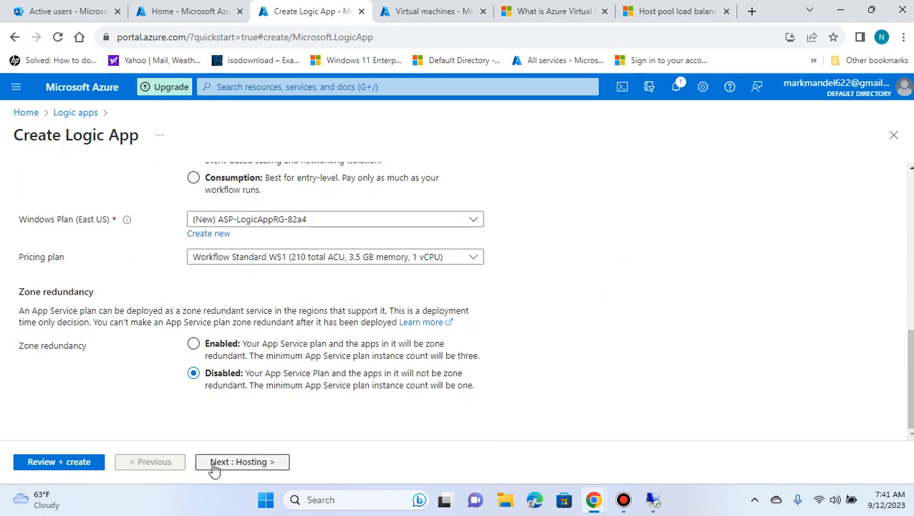
- Advance past Hosting to Networking, keeping public access on and network injection off
left_click(254, 463)
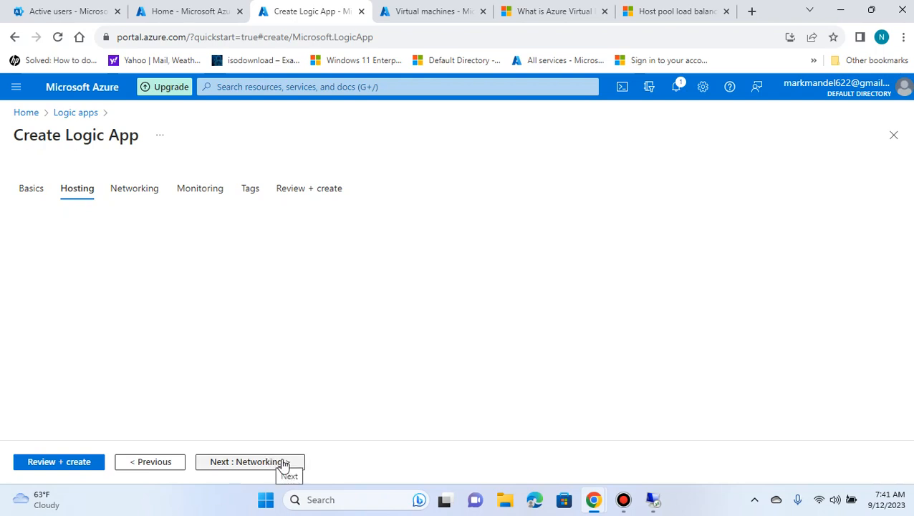
left_click(284, 464)
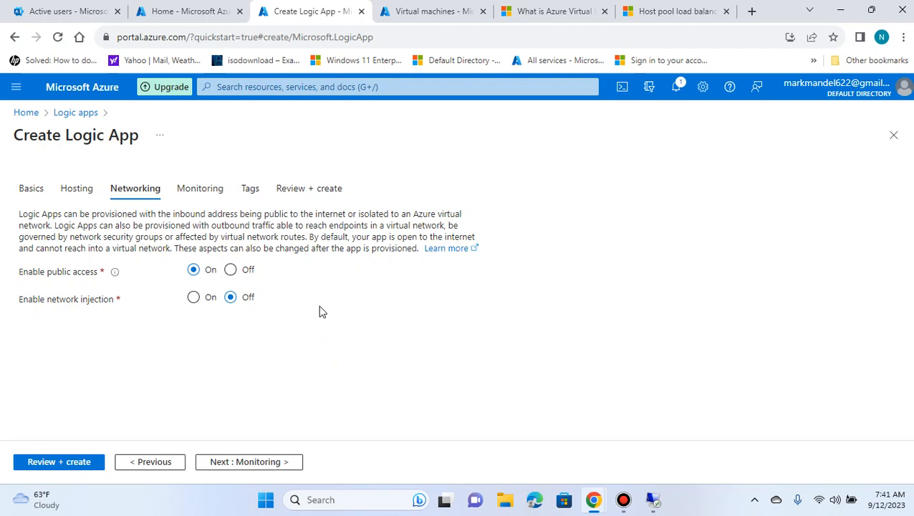
- Go to Monitoring, keeping Application Insights enabled for Demo1LogicApp in East US
left_click(280, 461)
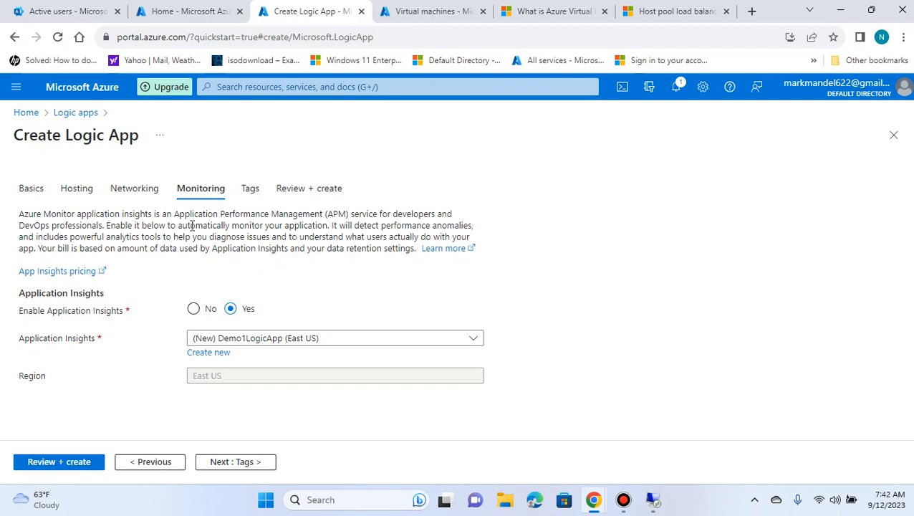
- Go to the Tags step, leaving the tag name and value blank
left_click(260, 464)
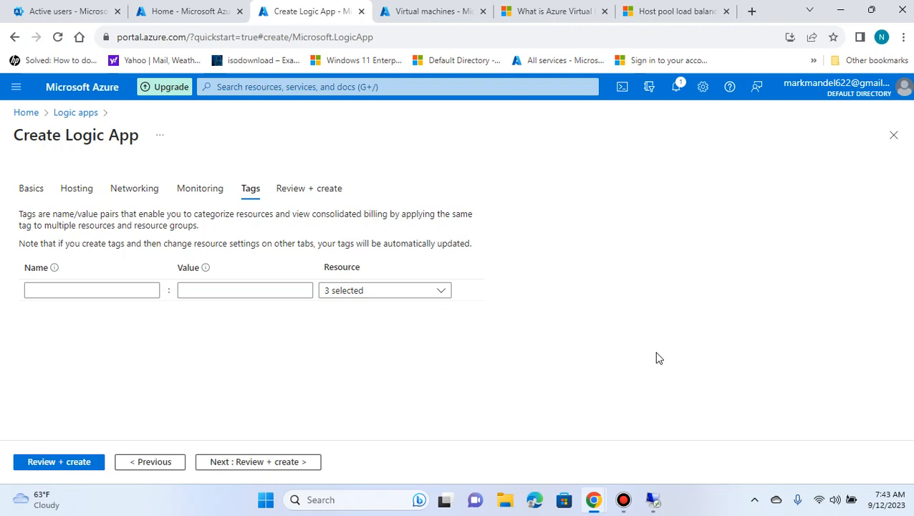
- Review the settings, create Demo1LogicApp, and follow its LogicAppRG deployment to completion
left_click(299, 462)
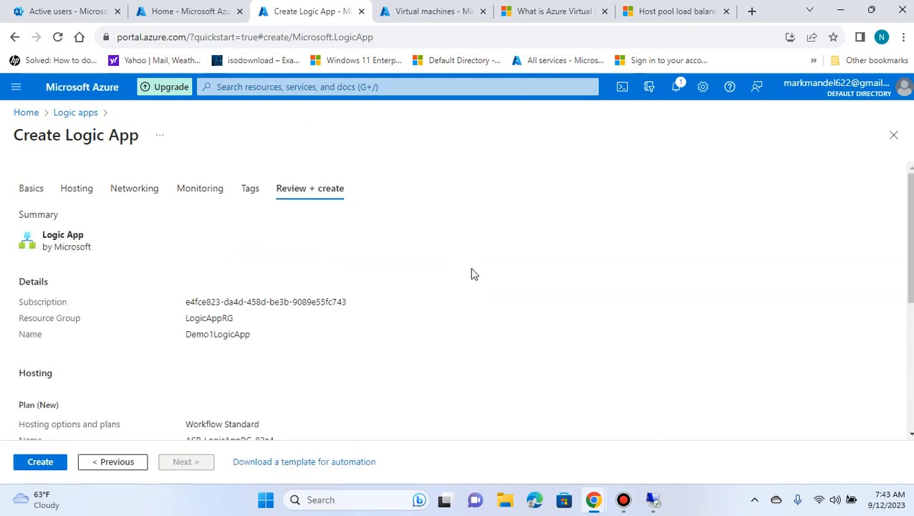
scroll(205, 378, "down", 4)
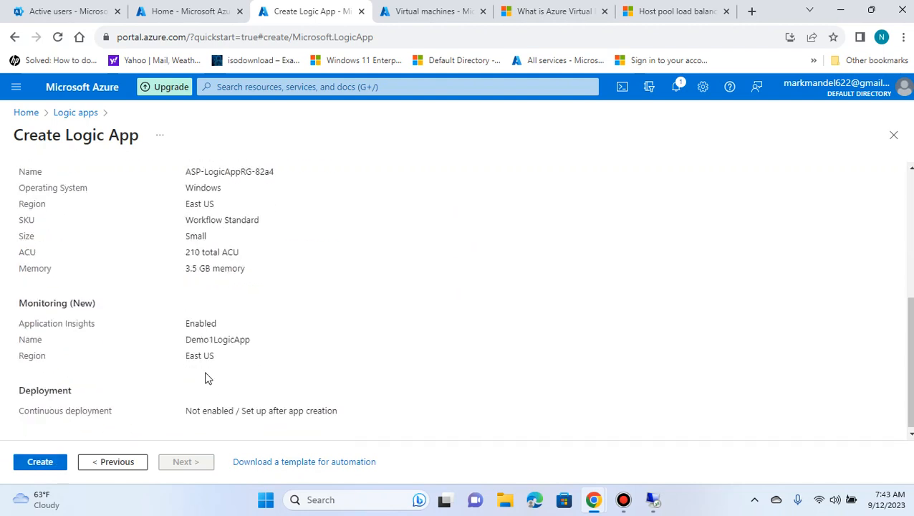
scroll(204, 377, "up", 4)
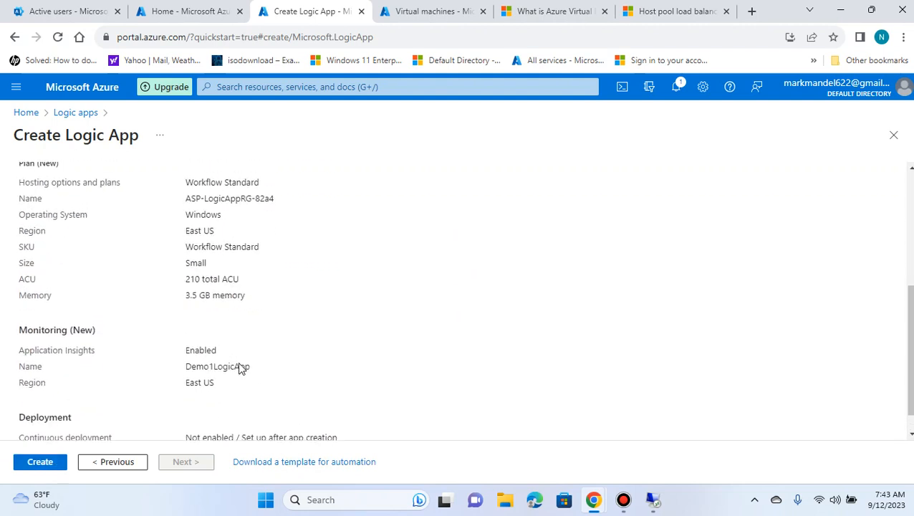
left_click(33, 464)
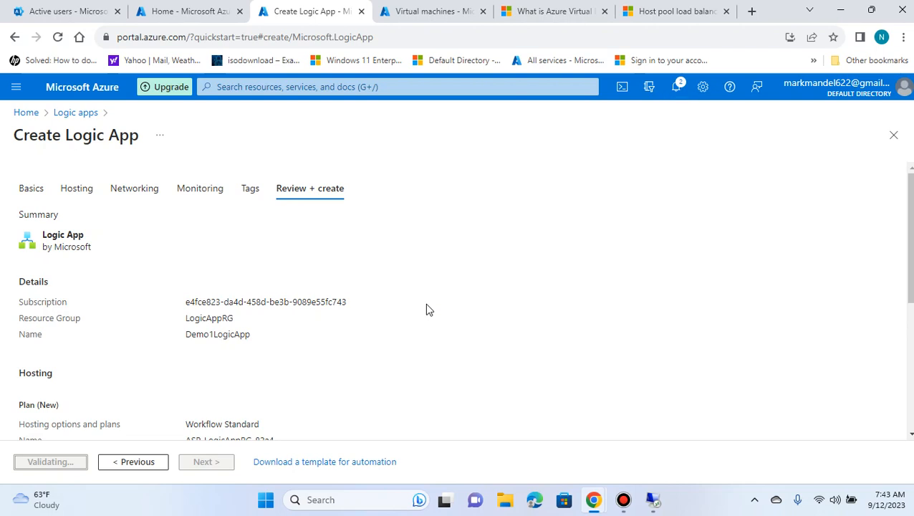
scroll(433, 318, "down", 4)
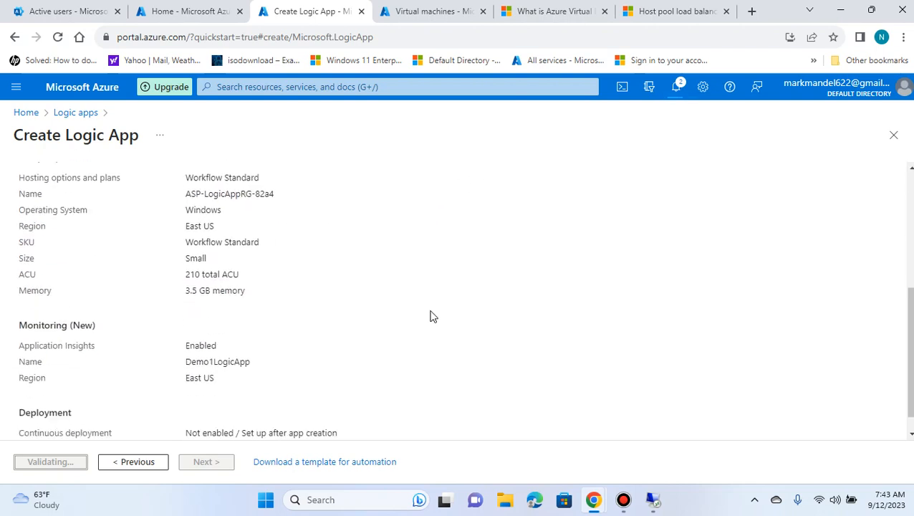
left_click(673, 88)
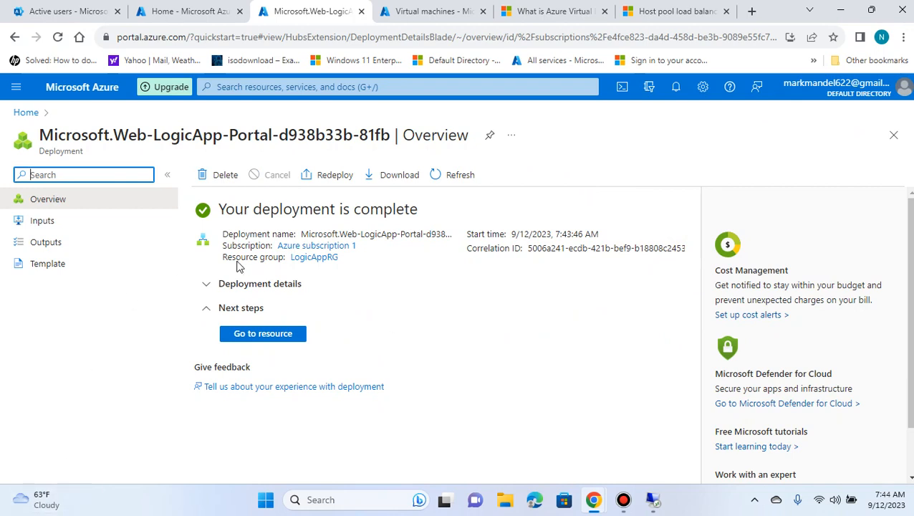
- Open the deployed Demo1LogicApp resource, shown Running in East US on Windows
left_click(289, 347)
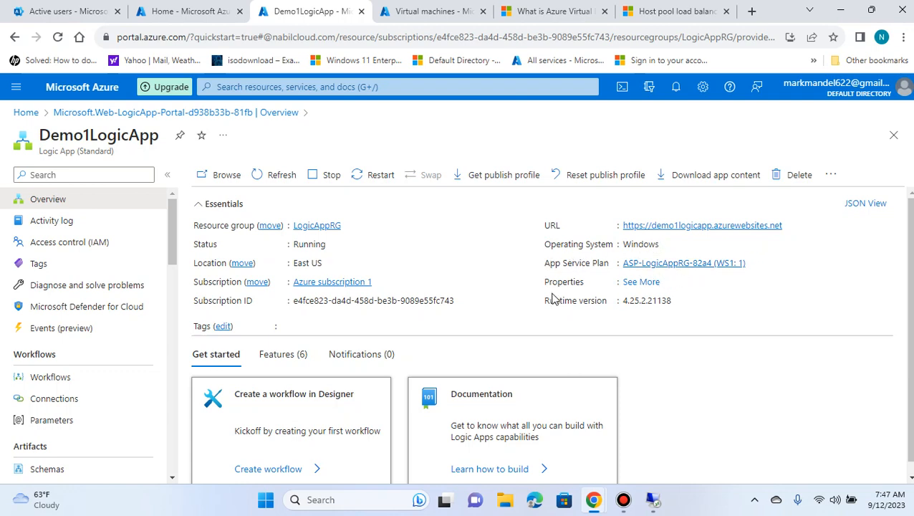
left_click(632, 284)
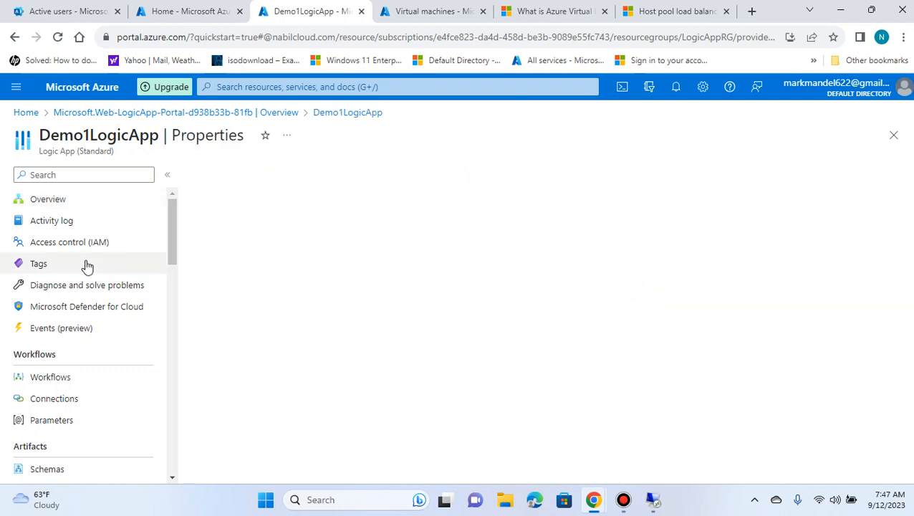
scroll(418, 240, "down", 10)
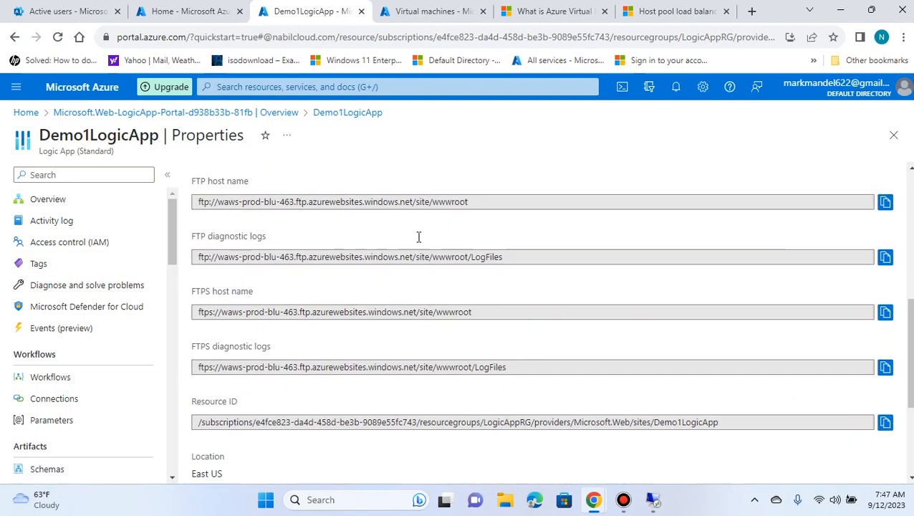
scroll(497, 301, "up", 10)
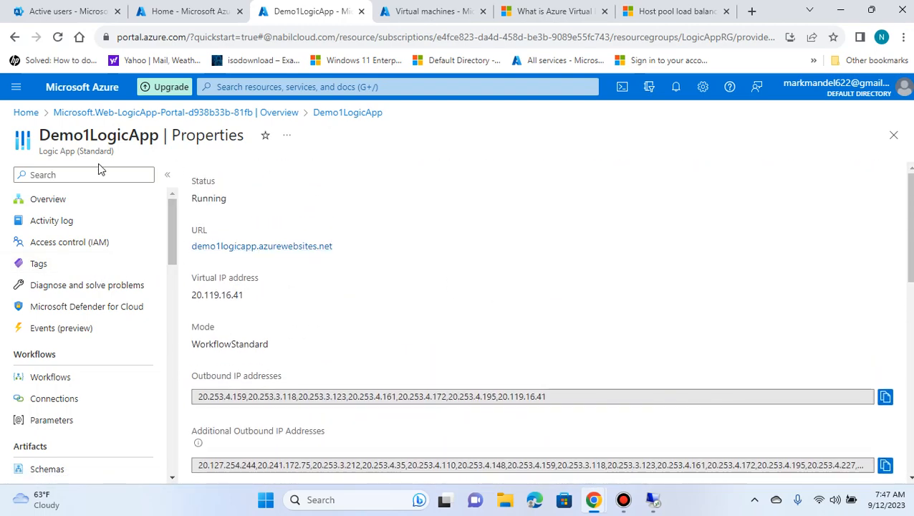
left_click(272, 114)
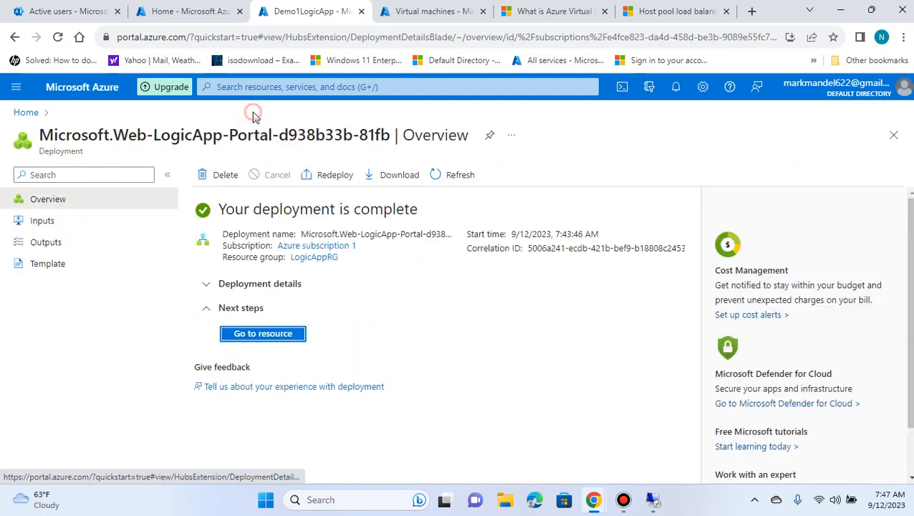
left_click(256, 337)
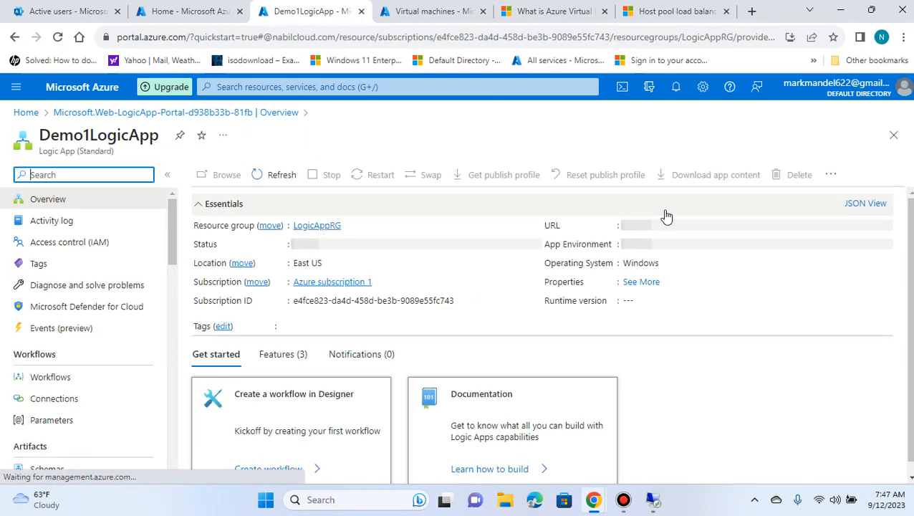
- Open Demo1LogicApp's empty Workflows list and start adding a new workflow
left_click(64, 378)
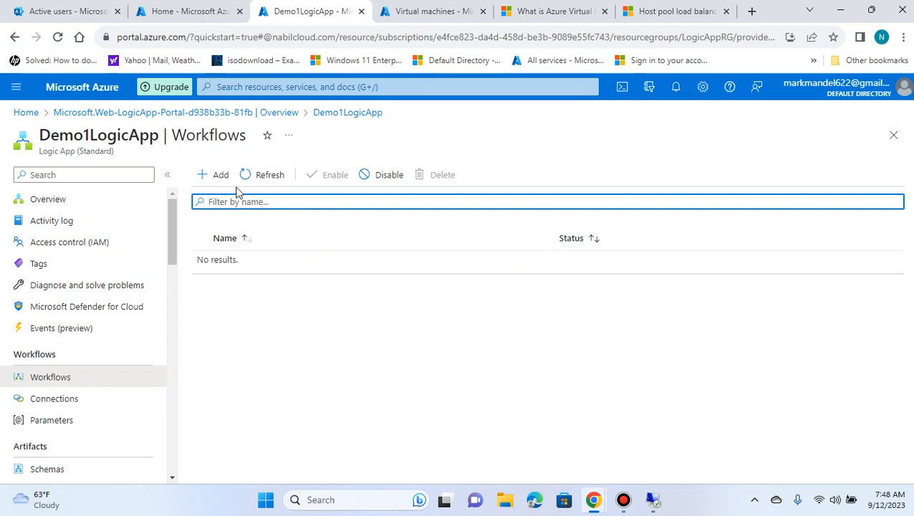
left_click(204, 176)
- Name the new workflow Demo1WF, set its state type to Stateful, and create it
left_click(660, 229)
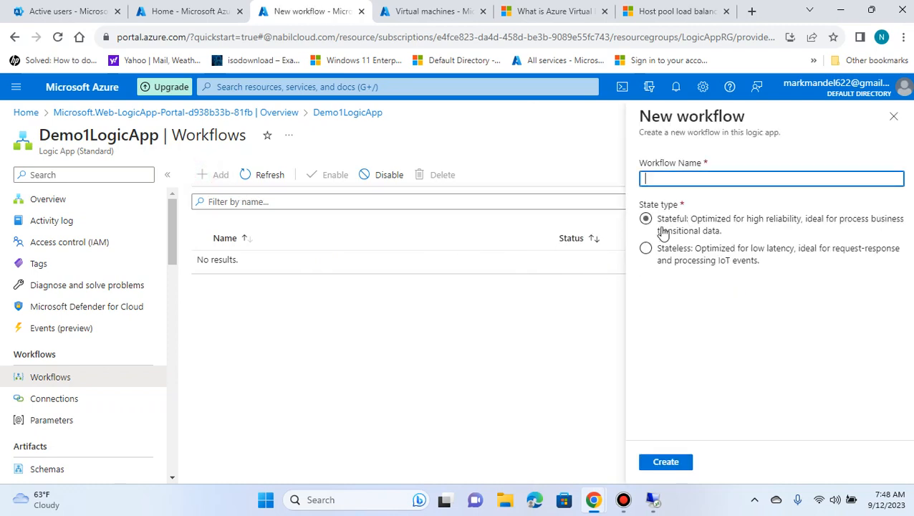
type("Demo1")
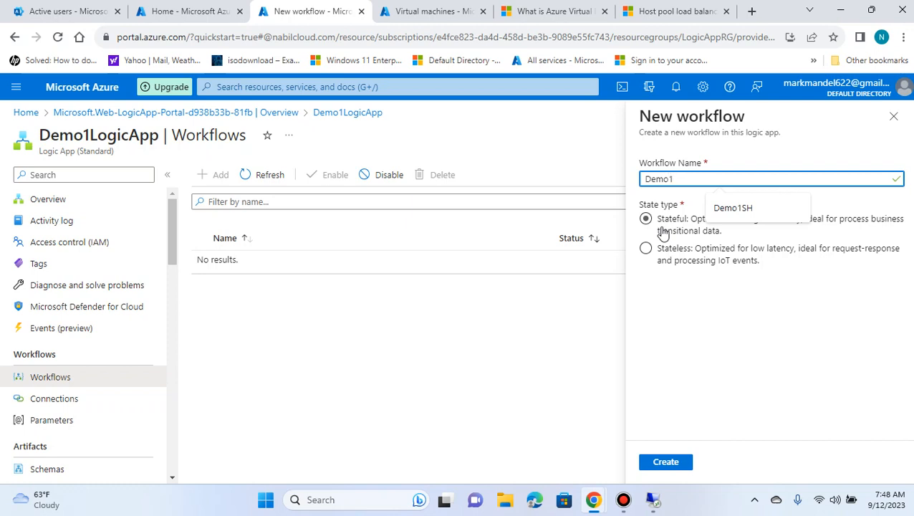
type("WF")
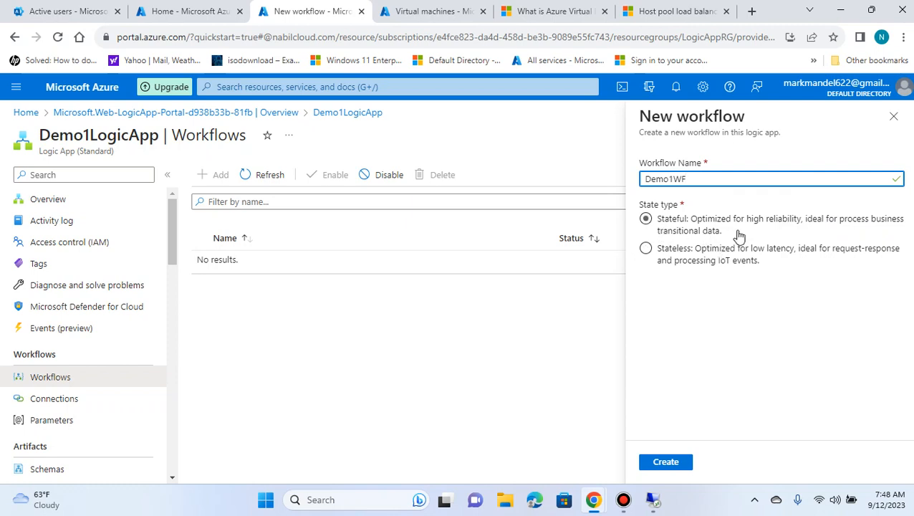
left_click(672, 262)
left_click(670, 222)
left_click(645, 218)
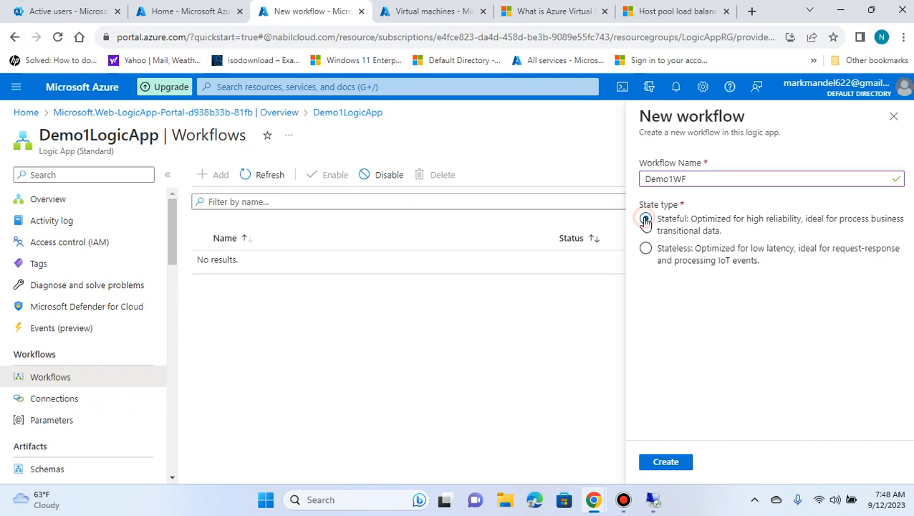
left_click(664, 467)
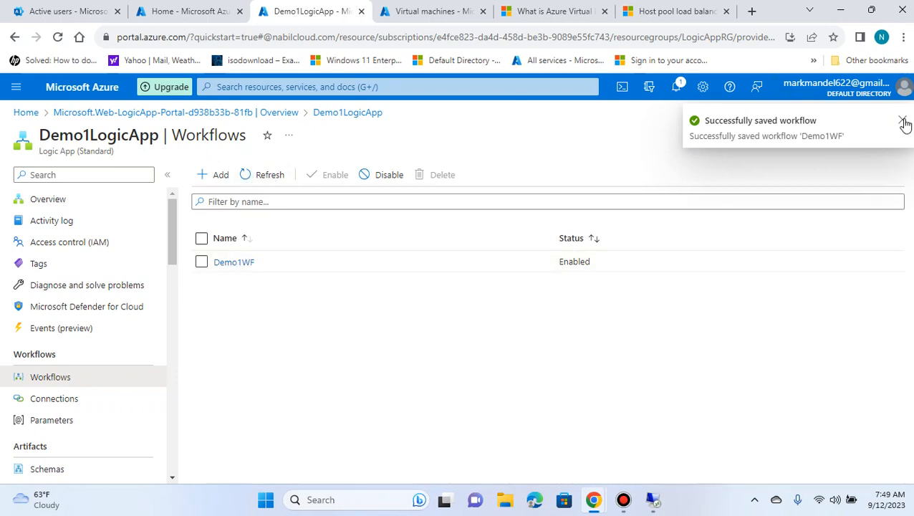
- Refresh the workflows list, open Demo1WF and switch to its Designer view
left_click(263, 176)
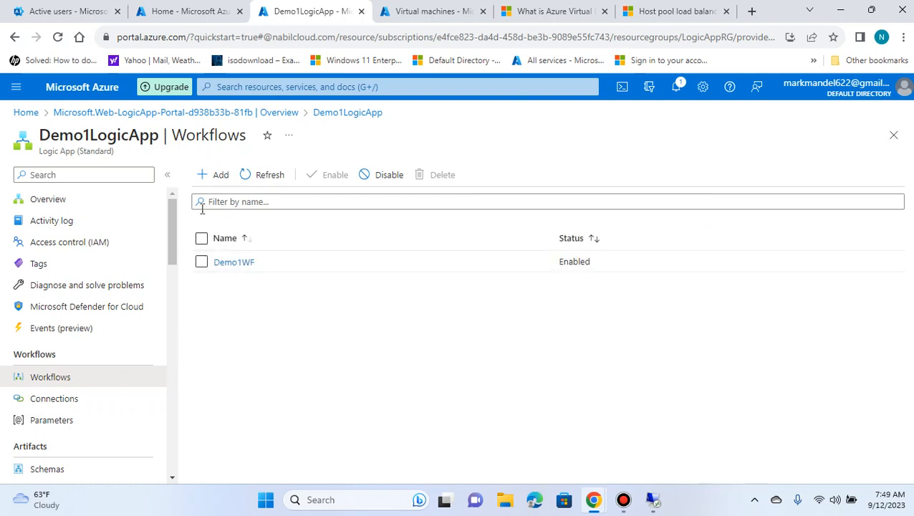
left_click(229, 265)
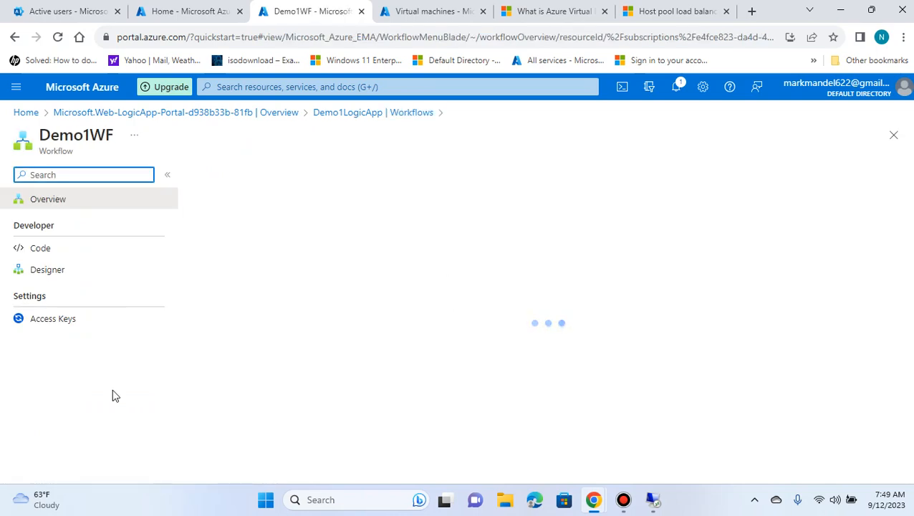
left_click(57, 271)
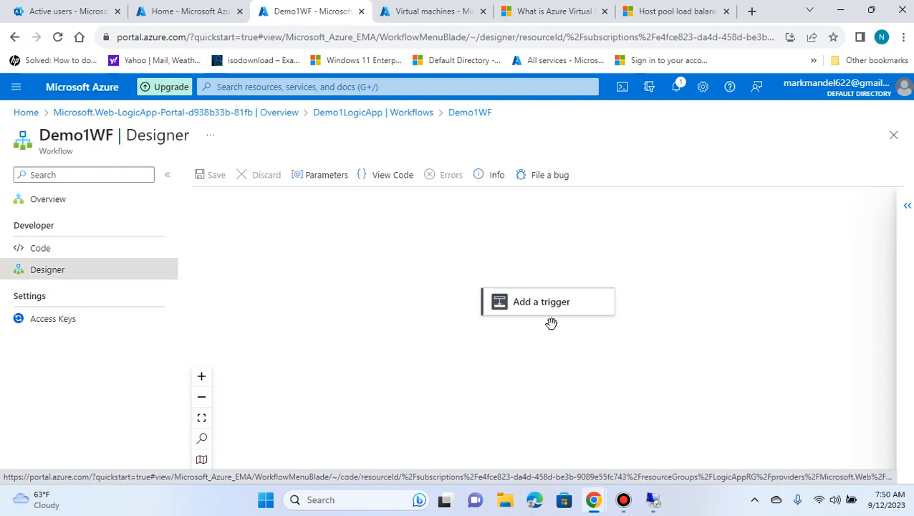
- Open the Add a trigger connector panel from Demo1WF's empty canvas
mouse_move(514, 320)
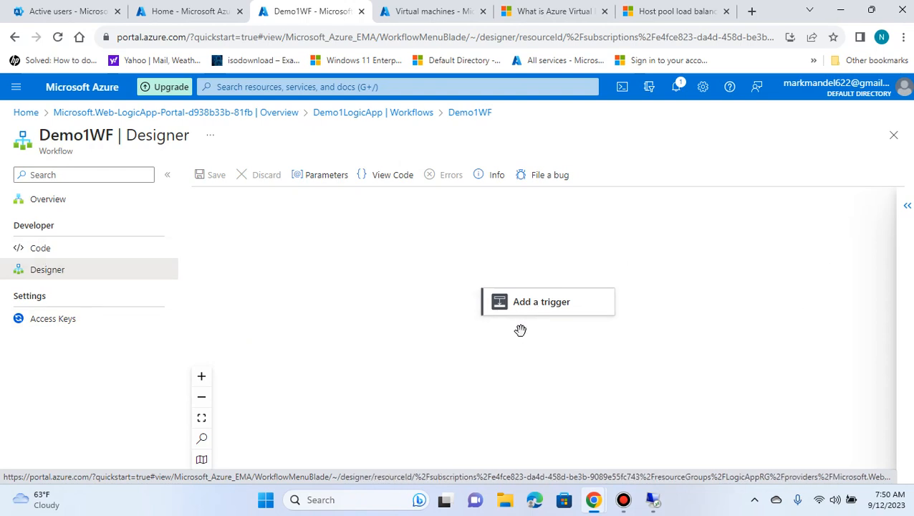
left_click(523, 309)
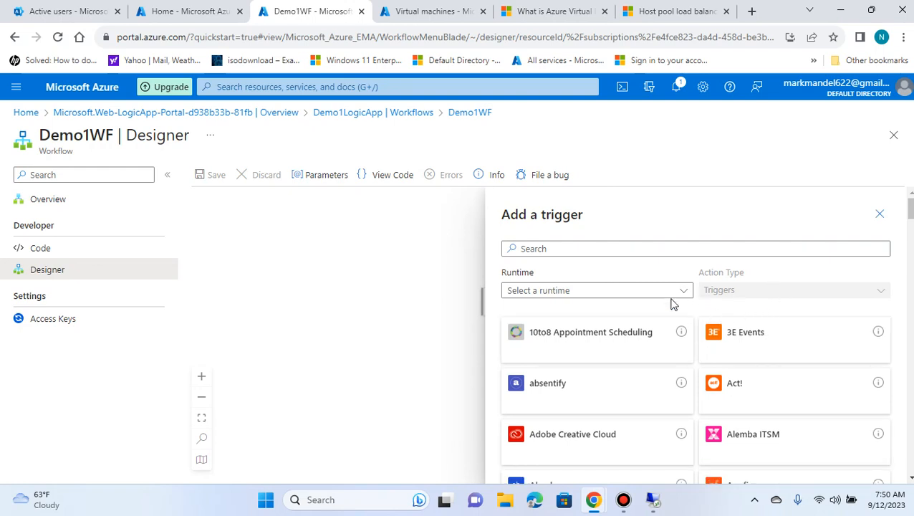
- Search the trigger catalogue for 'http' and add 'When a HTTP request is received'
scroll(741, 368, "down", 3)
scroll(740, 369, "up", 3)
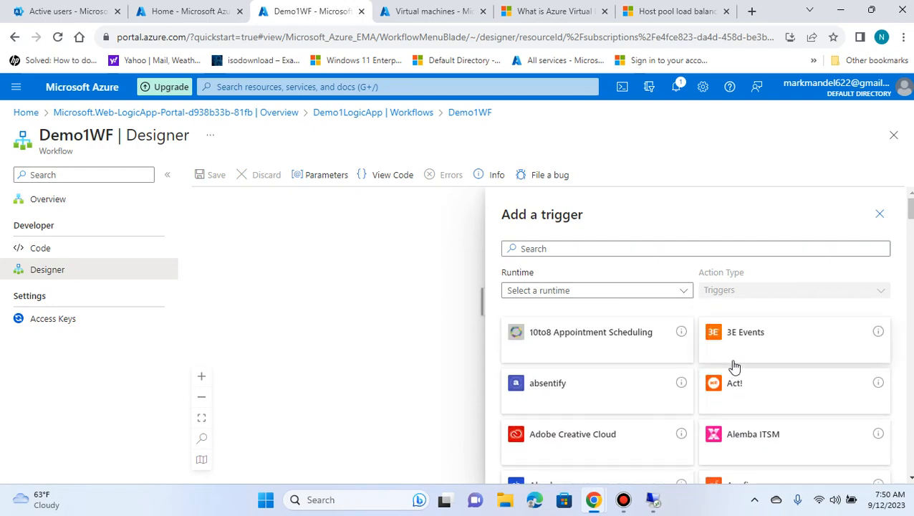
scroll(732, 367, "down", 3)
scroll(733, 370, "up", 3)
left_click(563, 248)
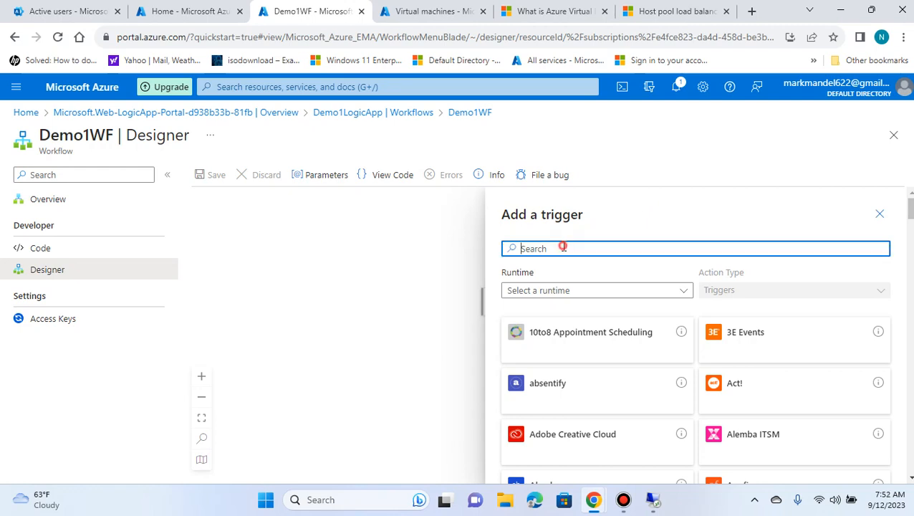
type("h")
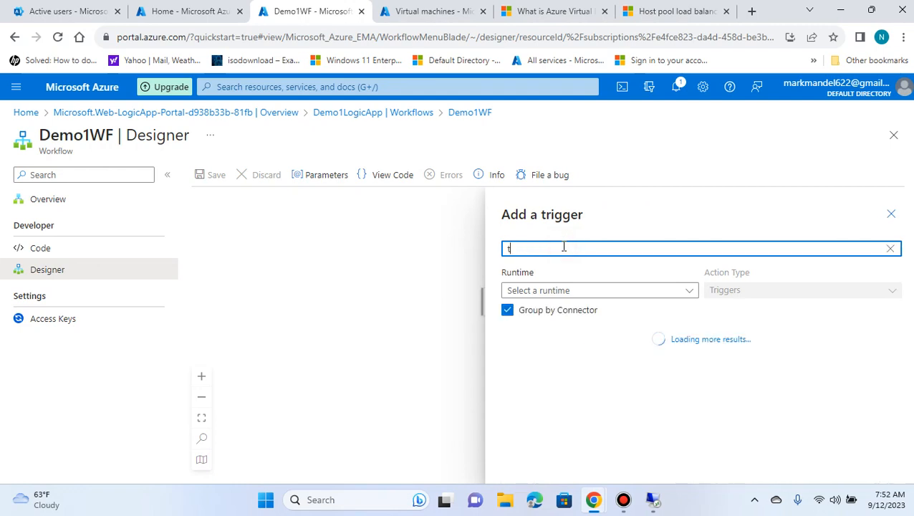
key("BackSpace")
type("http")
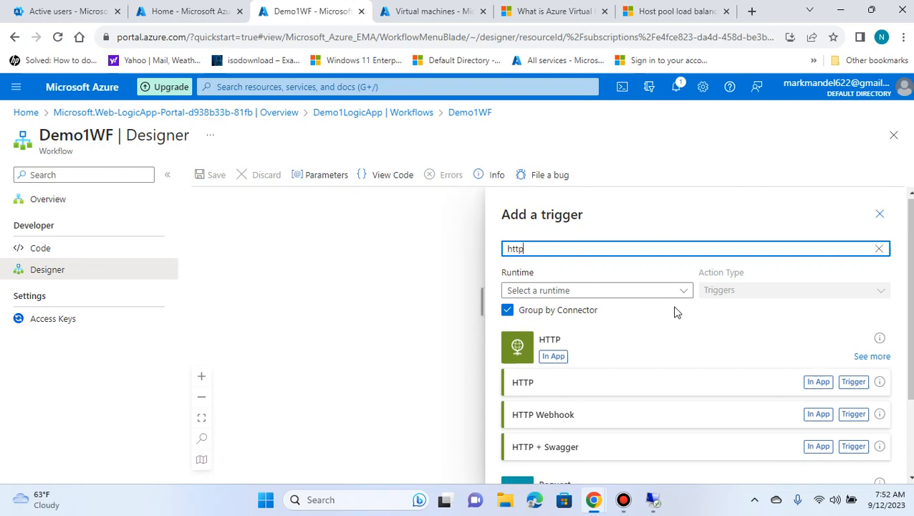
scroll(559, 372, "down", 2)
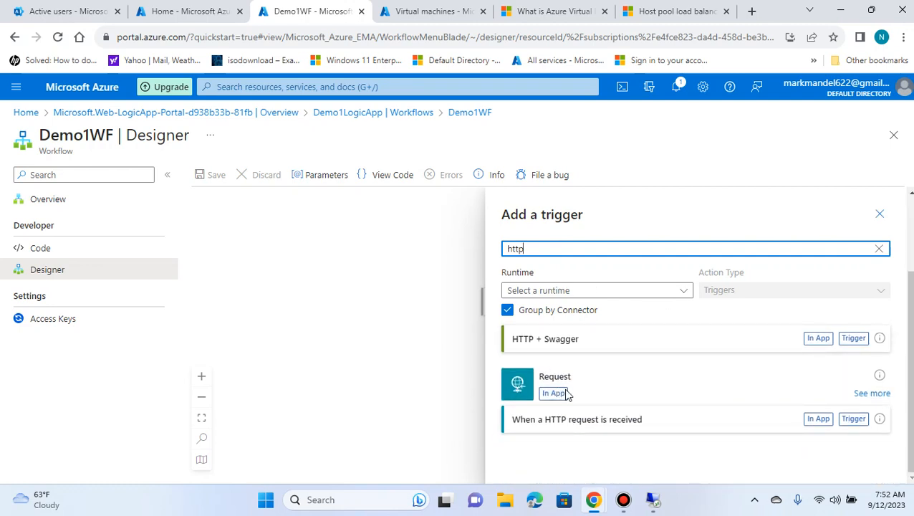
left_click(817, 423)
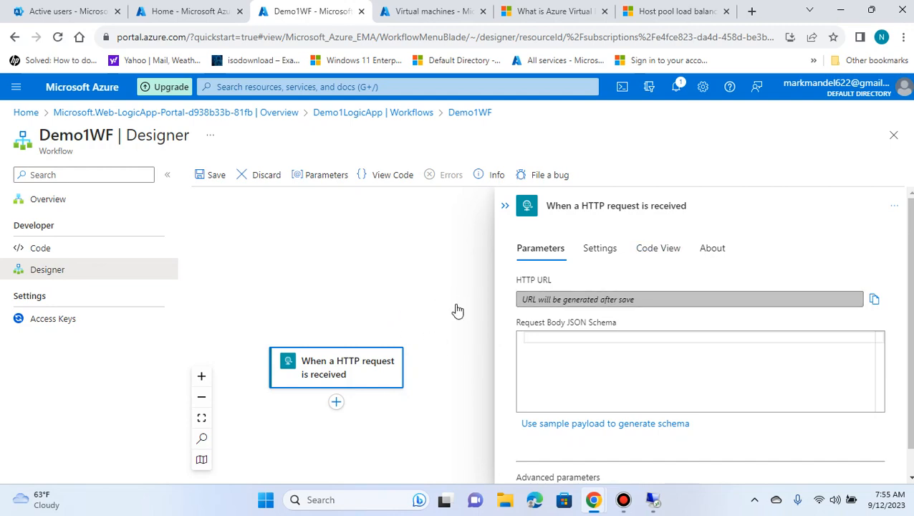
- Add an Outlook.com 'Send an email (V2)' action after the HTTP request trigger
left_click(336, 403)
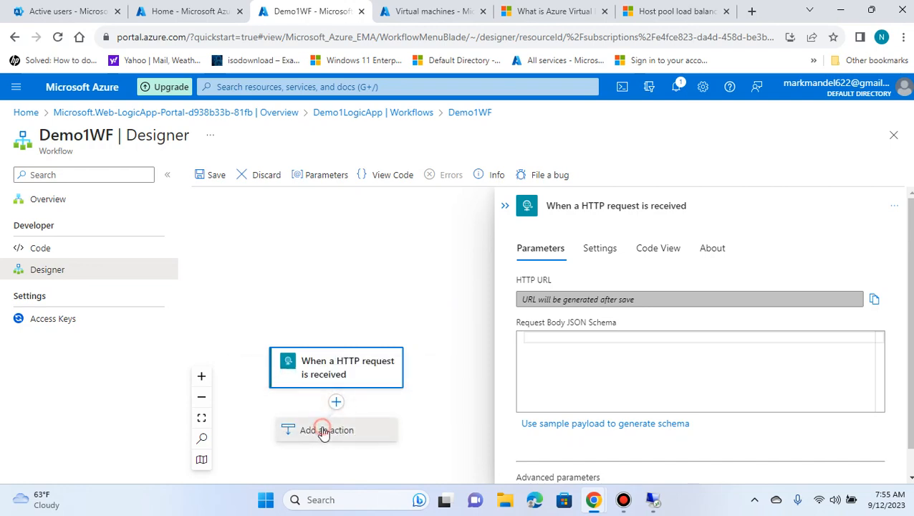
left_click(340, 431)
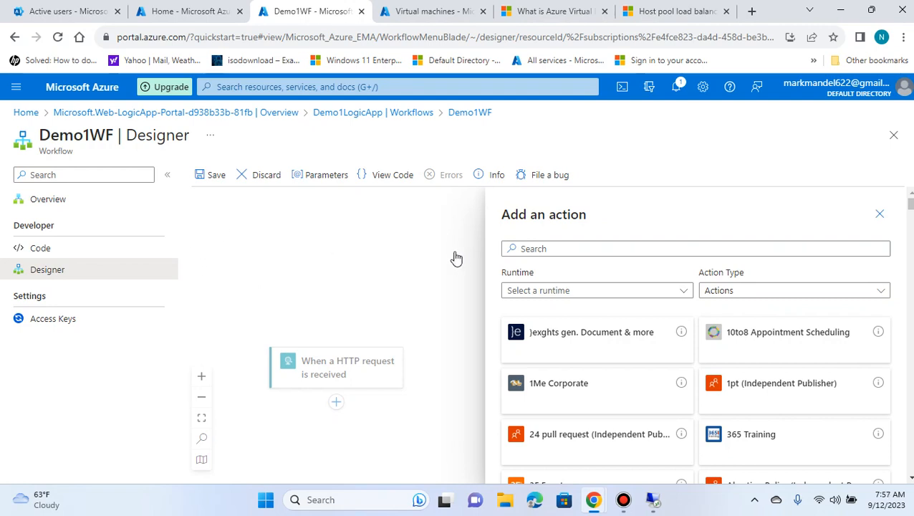
left_click(526, 245)
type("Outlook")
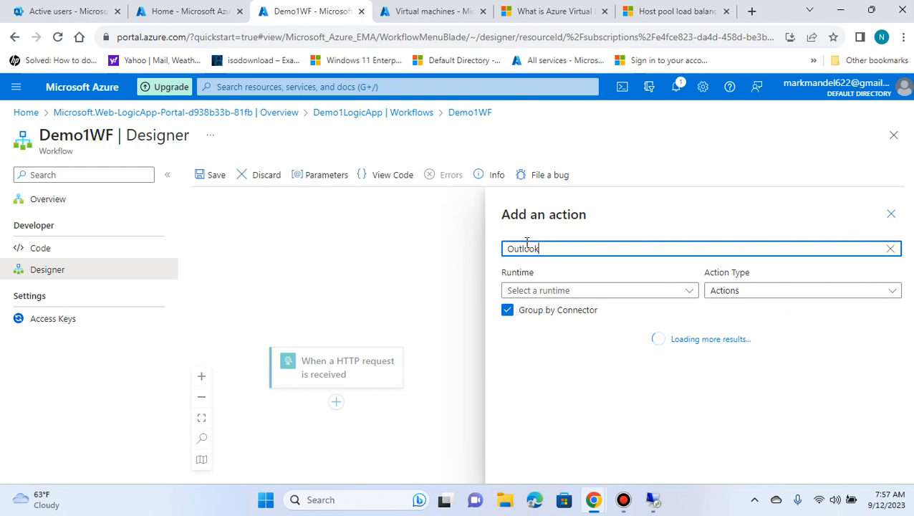
left_click(872, 357)
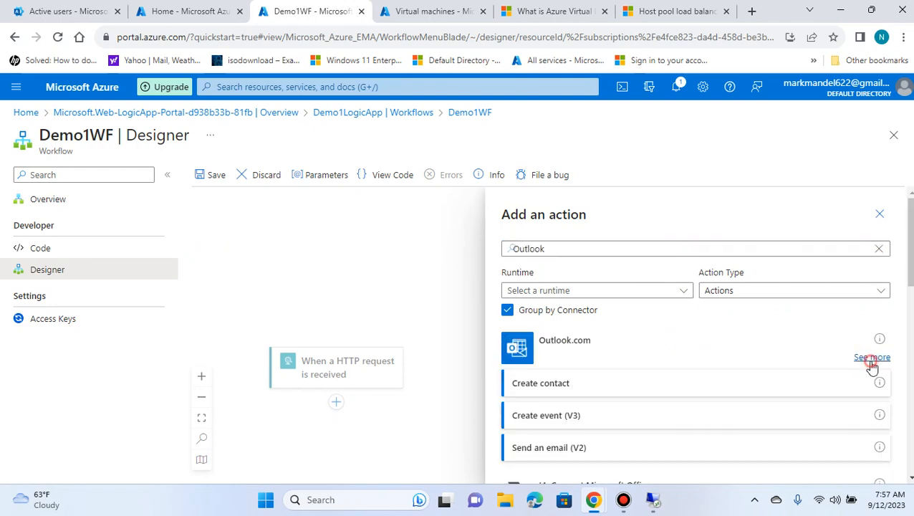
scroll(763, 375, "down", 1)
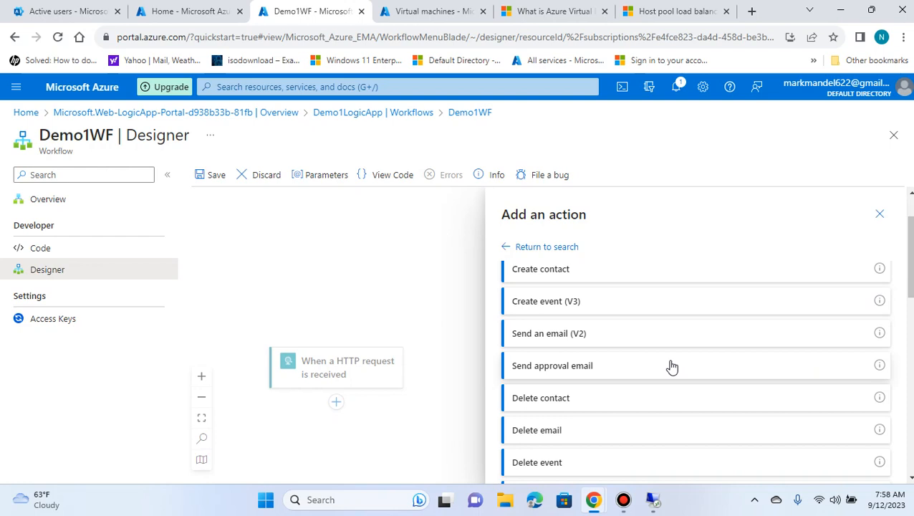
left_click(618, 336)
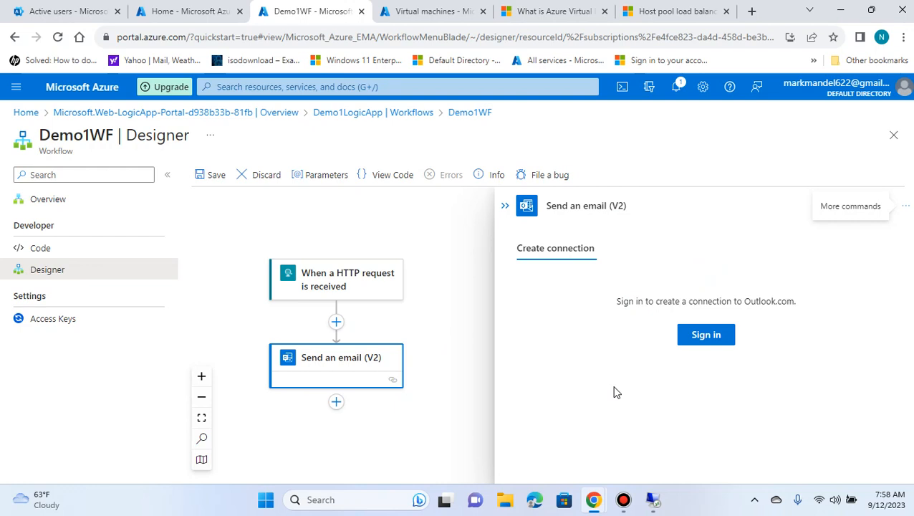
- Try signing in to Outlook.com from the Send an email (V2) connection pane
left_click(722, 336)
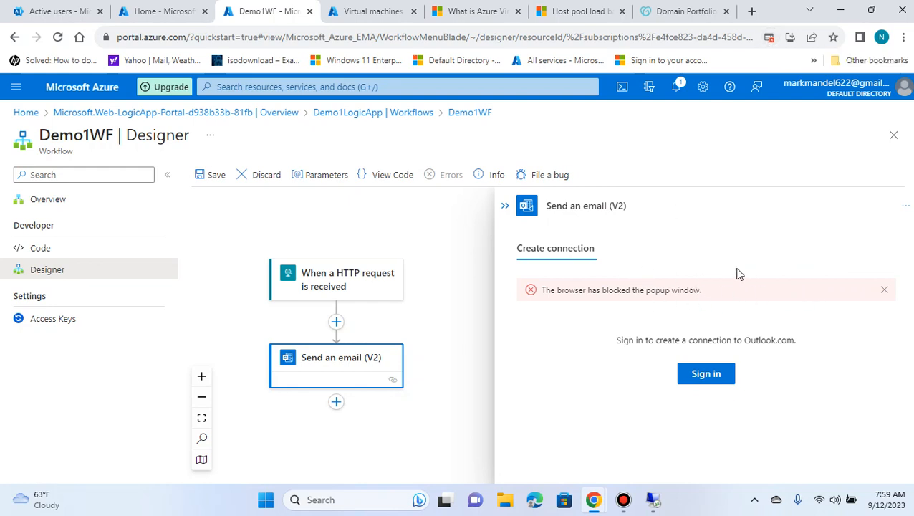
- Always allow pop-ups from the Azure portal in Chrome and retry the Outlook.com sign-in
left_click(768, 38)
left_click(663, 106)
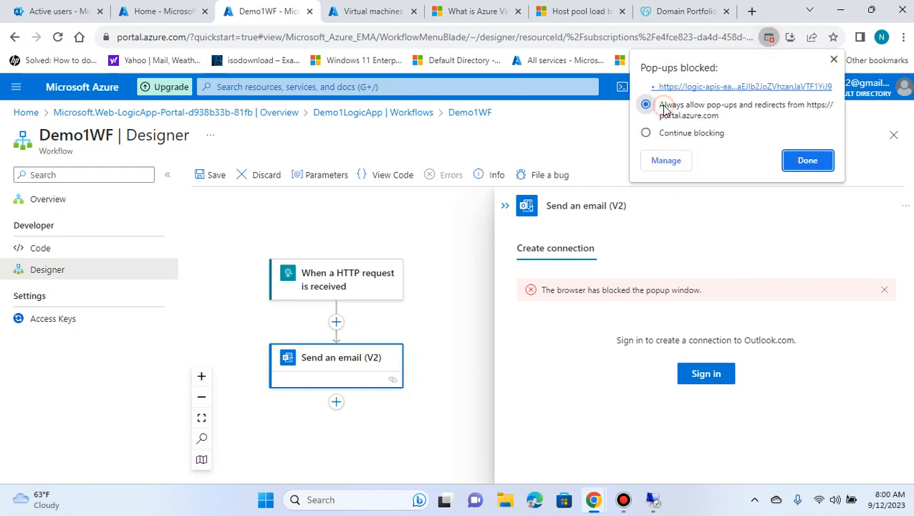
left_click(810, 162)
left_click(705, 375)
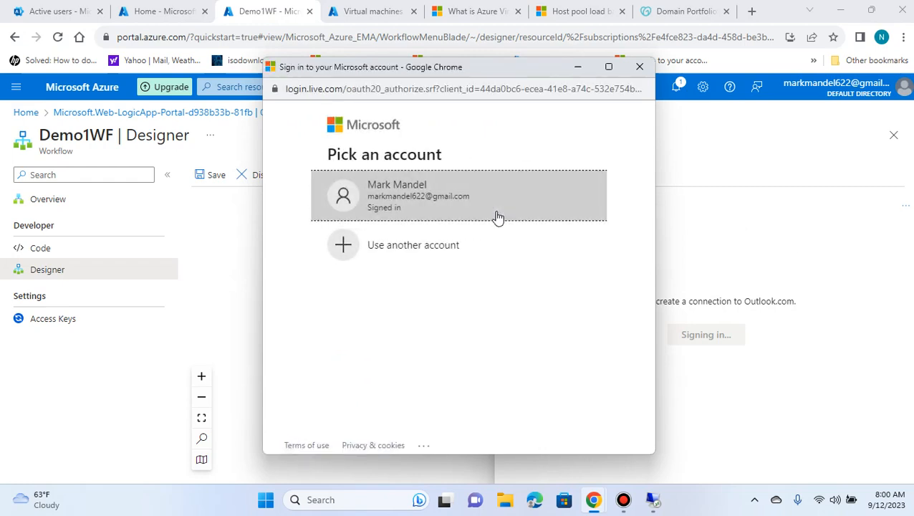
- In the sign-in popup, choose the already signed-in Microsoft account for Outlook.com
left_click_drag(486, 70, 544, 96)
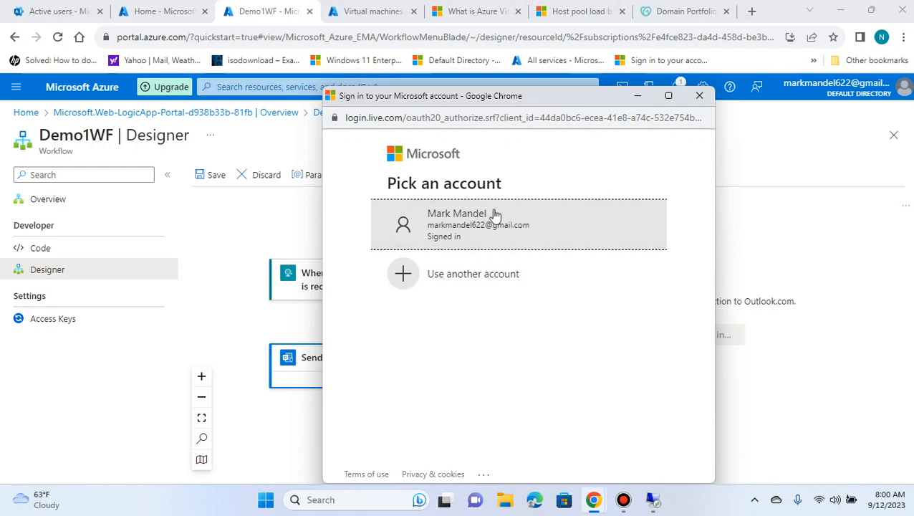
left_click(517, 284)
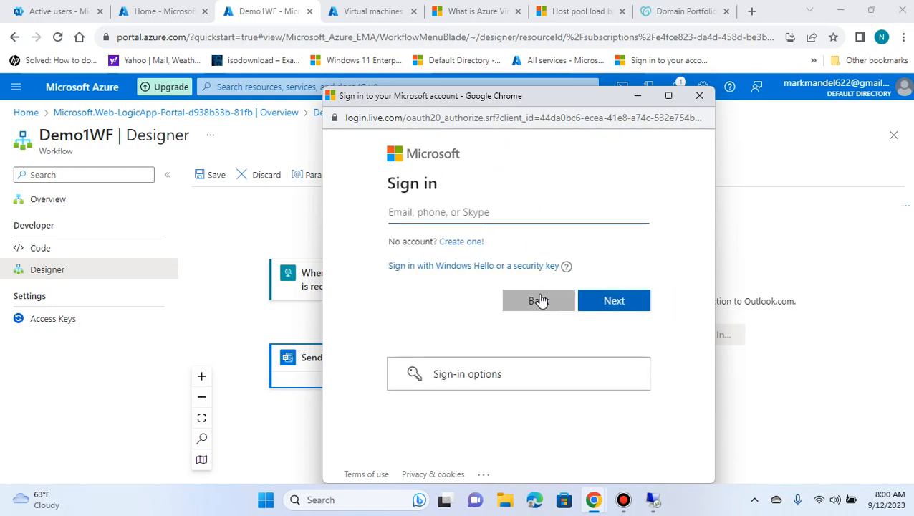
left_click(541, 301)
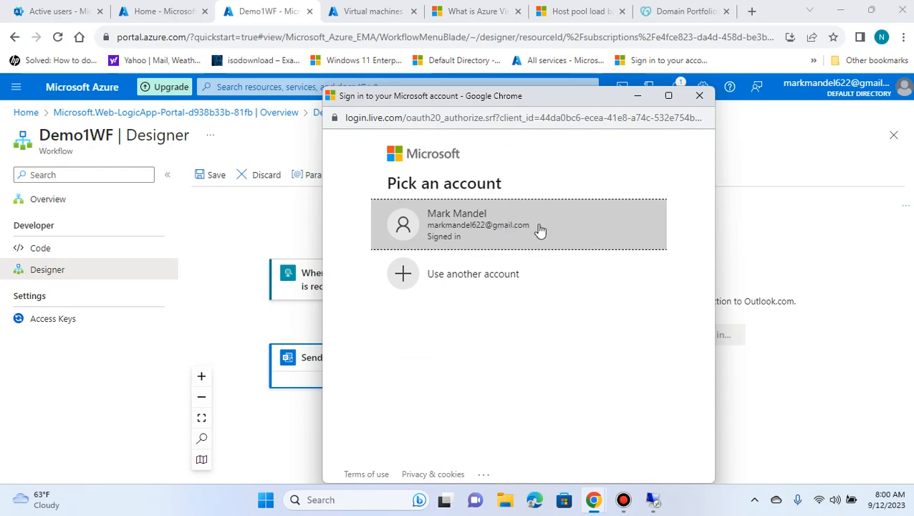
left_click(543, 228)
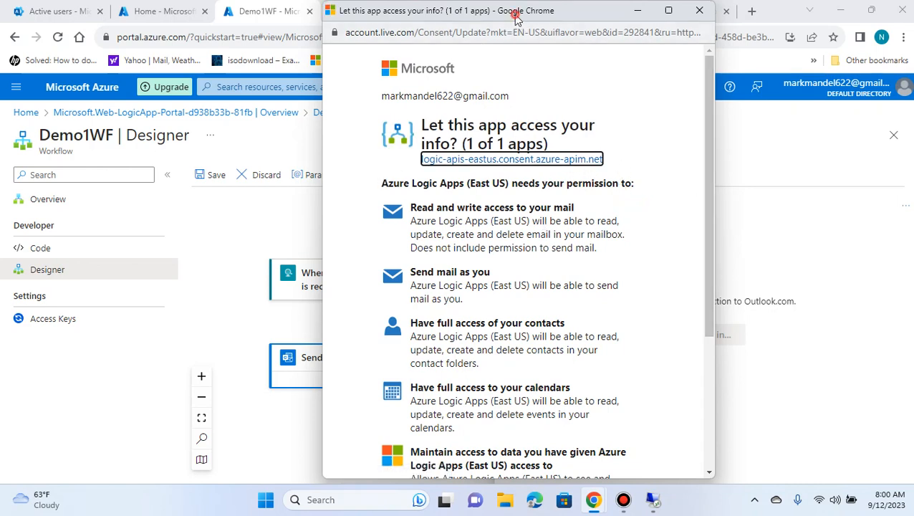
left_click_drag(515, 14, 354, 50)
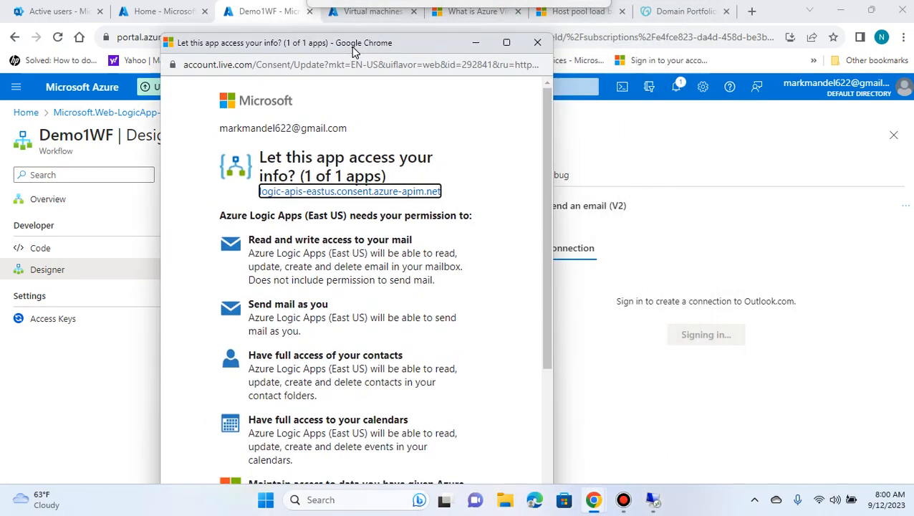
scroll(461, 230, "down", 3)
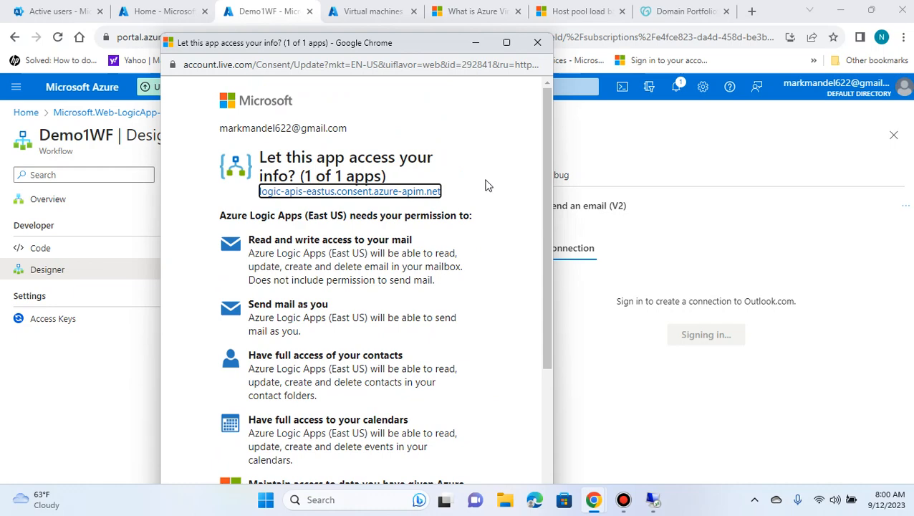
scroll(480, 201, "down", 3)
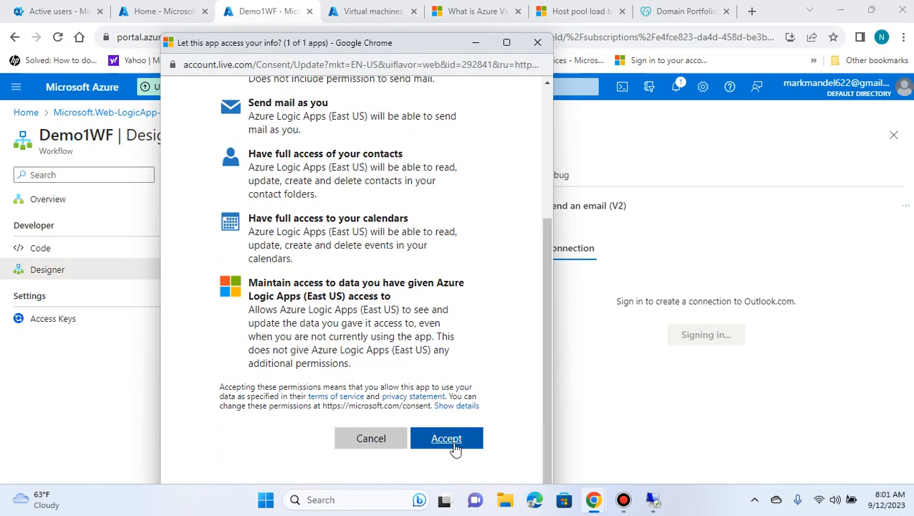
scroll(477, 321, "up", 1)
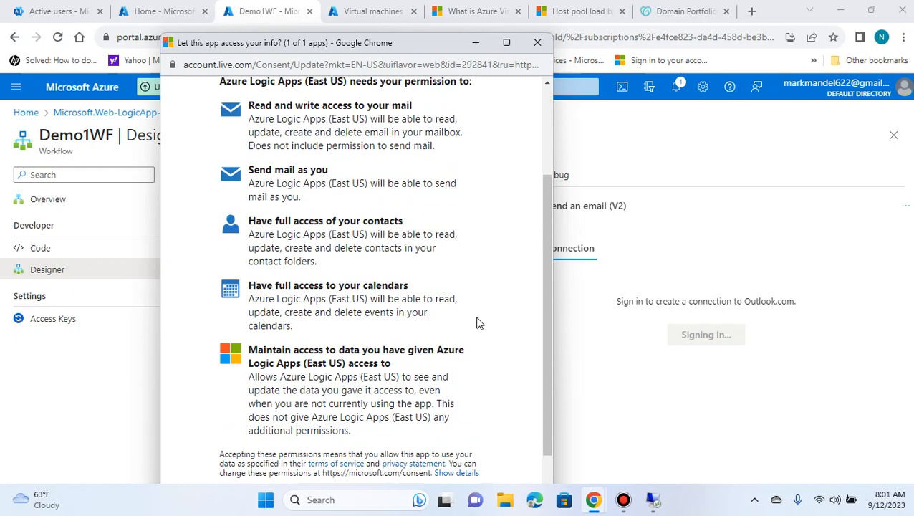
scroll(478, 322, "up", 2)
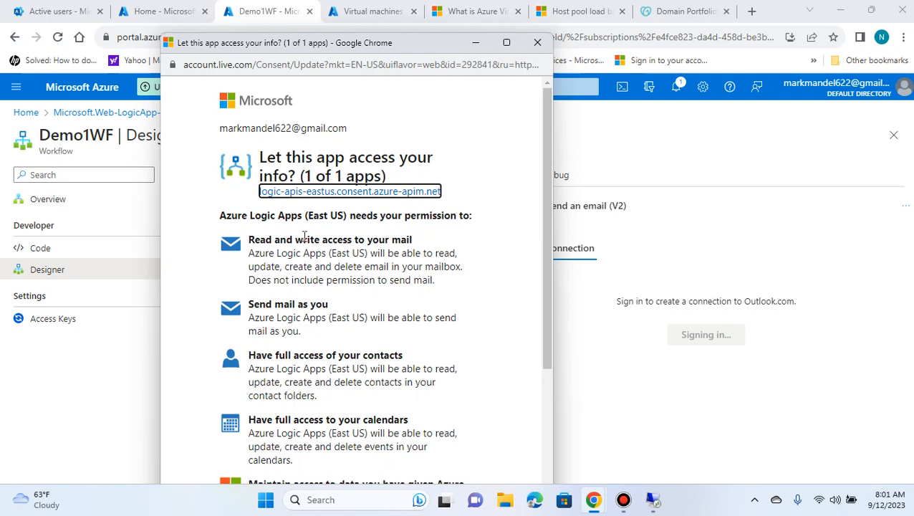
scroll(449, 245, "down", 2)
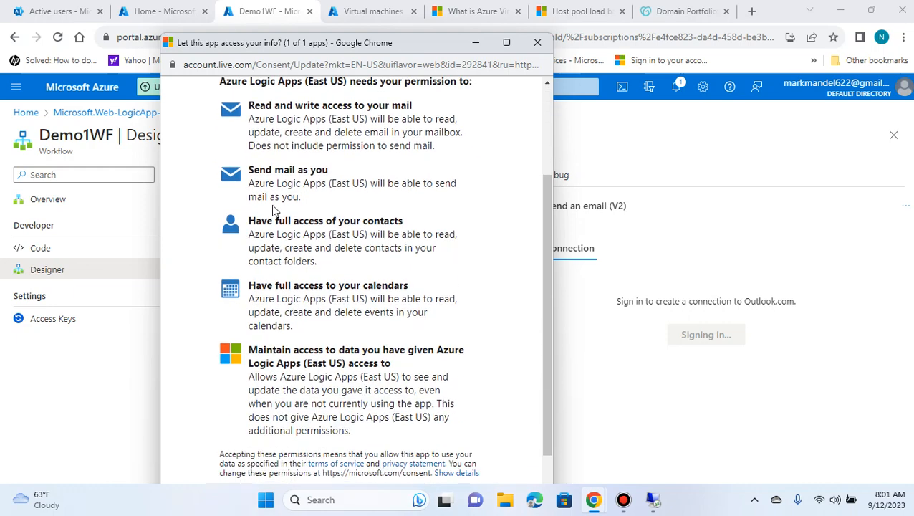
scroll(449, 239, "down", 1)
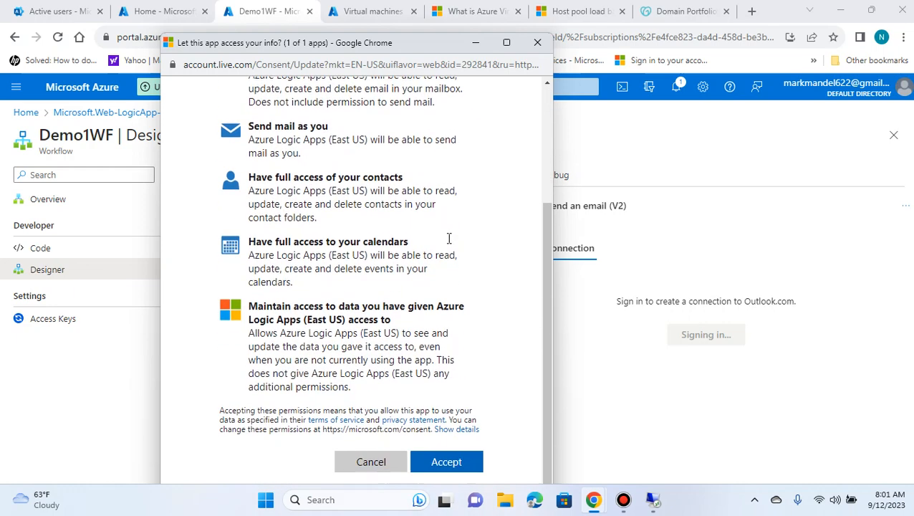
- Accept the Azure Logic Apps consent and review the empty To, Subject and Body fields
left_click(446, 439)
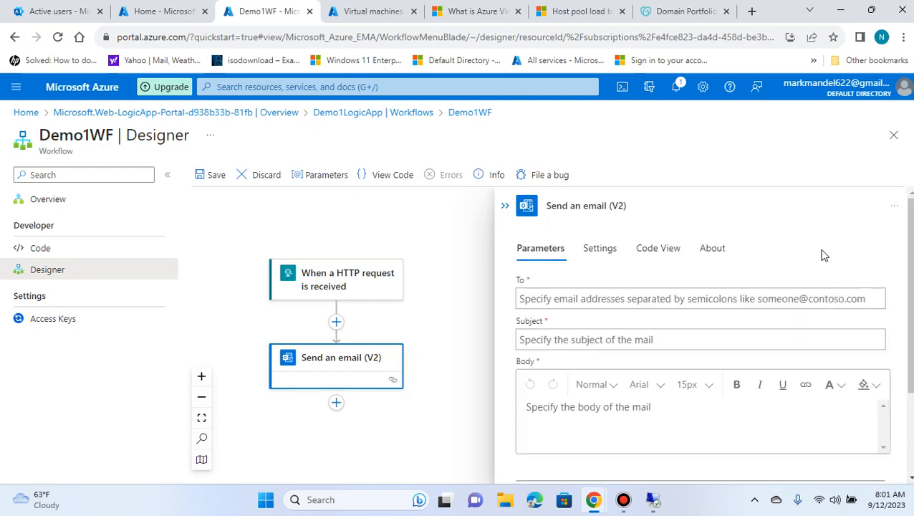
scroll(820, 251, "down", 3)
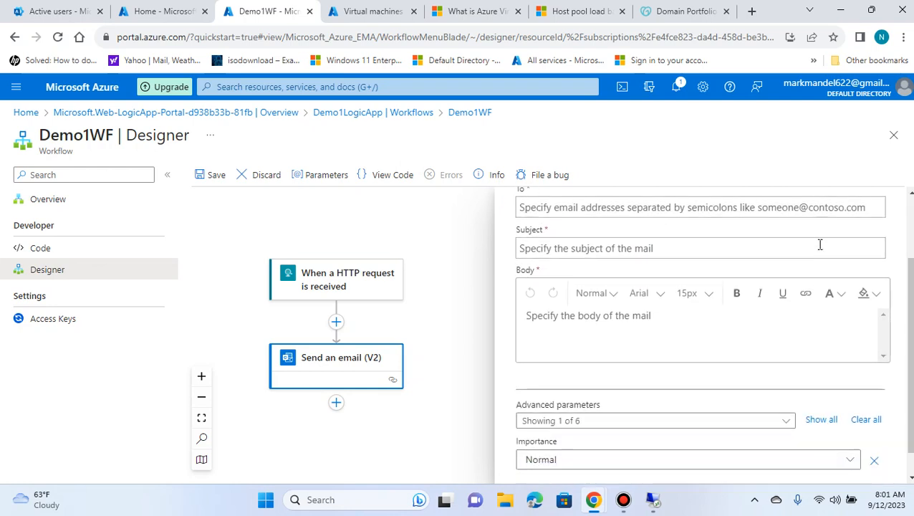
scroll(891, 337, "up", 3)
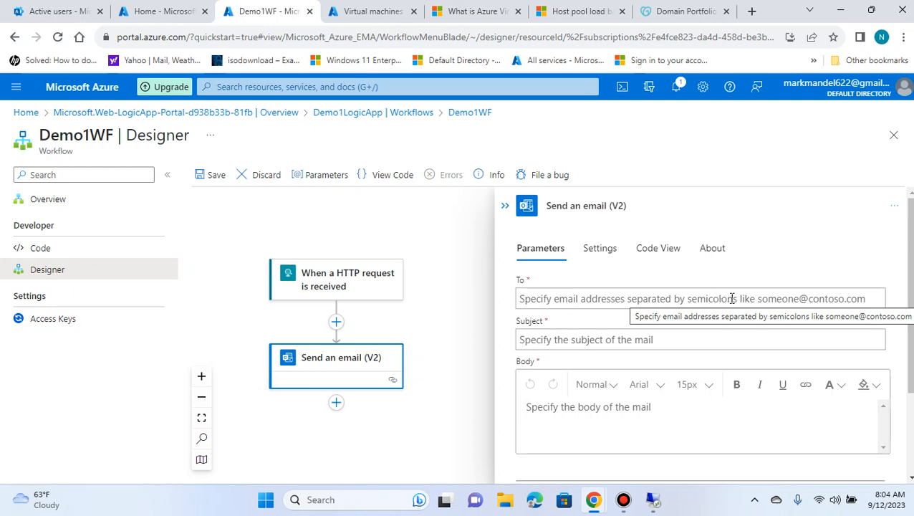
- Enter the recipient's Gmail address in the email's To field
left_click(777, 300)
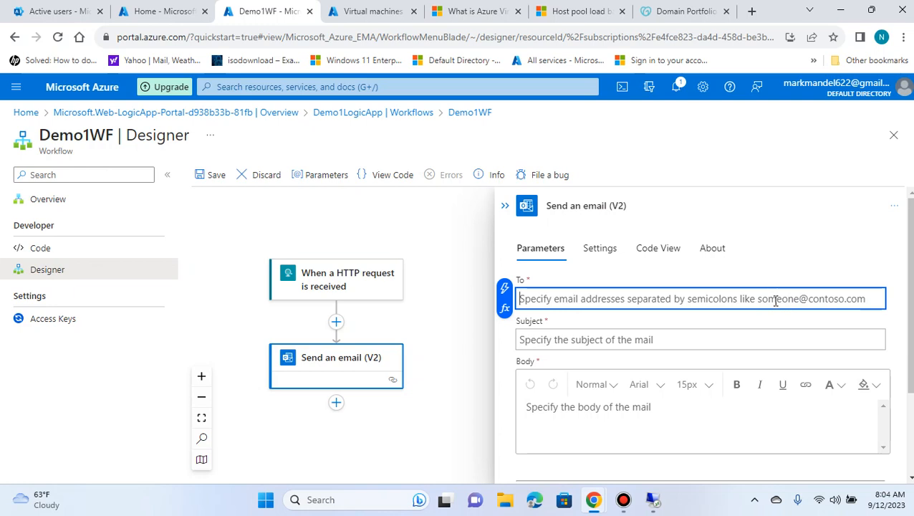
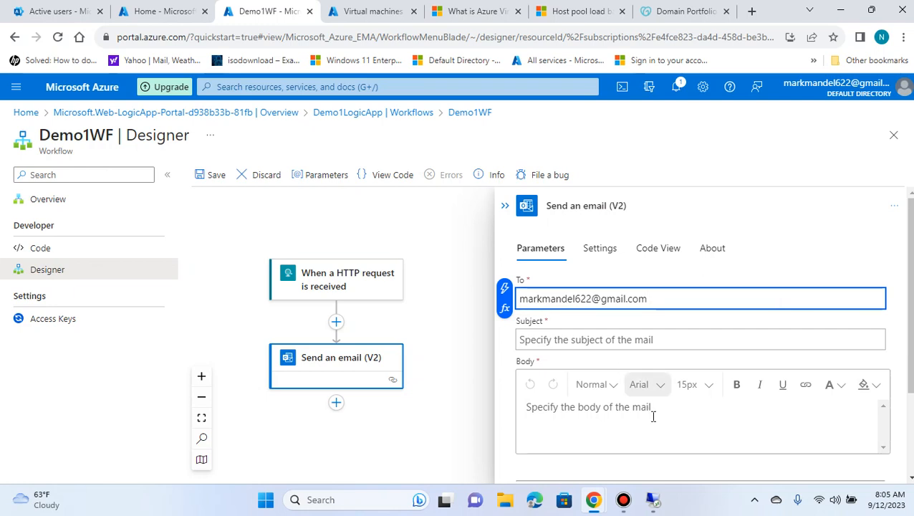
- Give the email a subject greeting the recipient and ending 'this is a test'
left_click(565, 339)
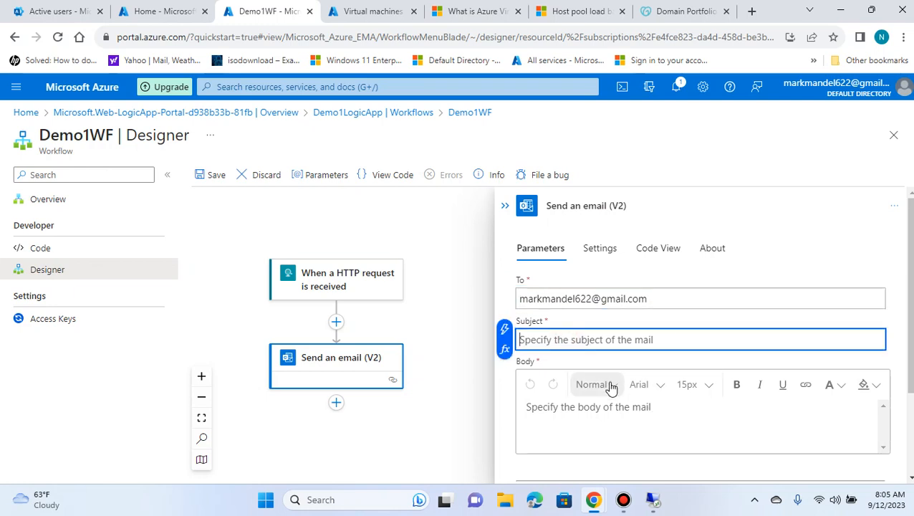
type("Hi")
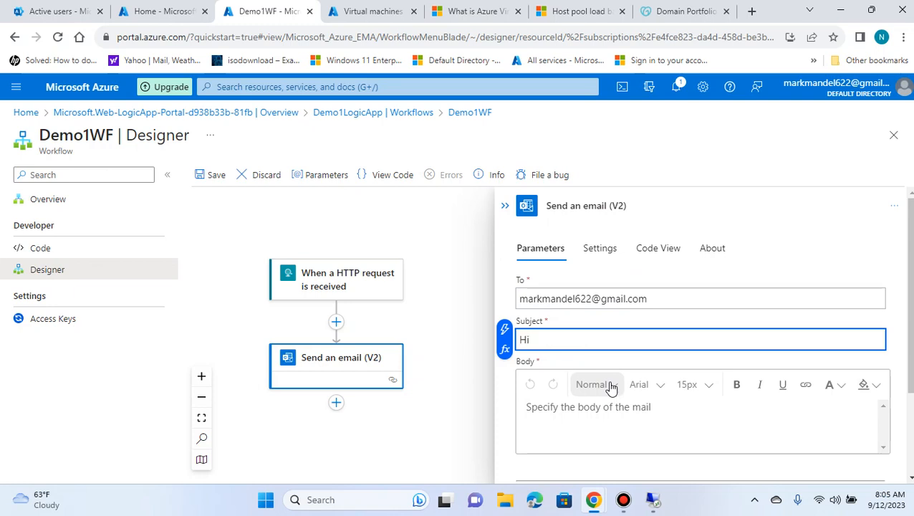
type(" Ma")
key("BackSpace")
key("BackSpace")
key("BackSpace")
type("Mark.. THis a ")
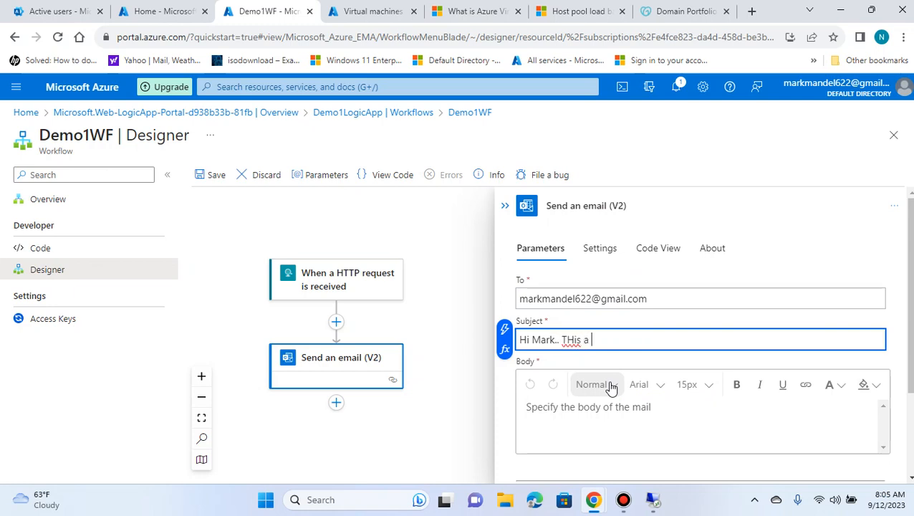
type("tes")
key("BackSpace")
key("BackSpace")
key("BackSpace")
key("BackSpace")
key("BackSpace")
key("BackSpace")
key("BackSpace")
key("BackSpace")
type("this is a test")
scroll(849, 259, "down", 1)
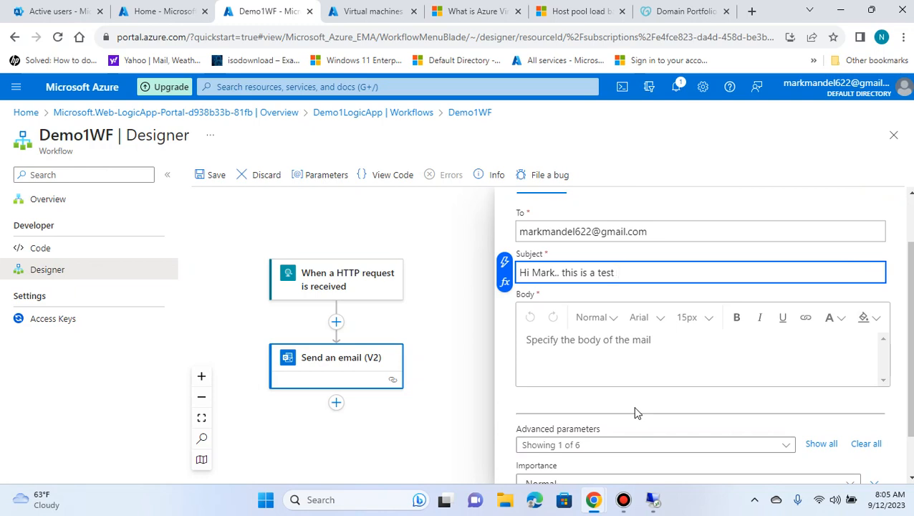
- Write the email body as 'Hi ,' followed by 'This is Test Code email' on a new line
left_click(648, 346)
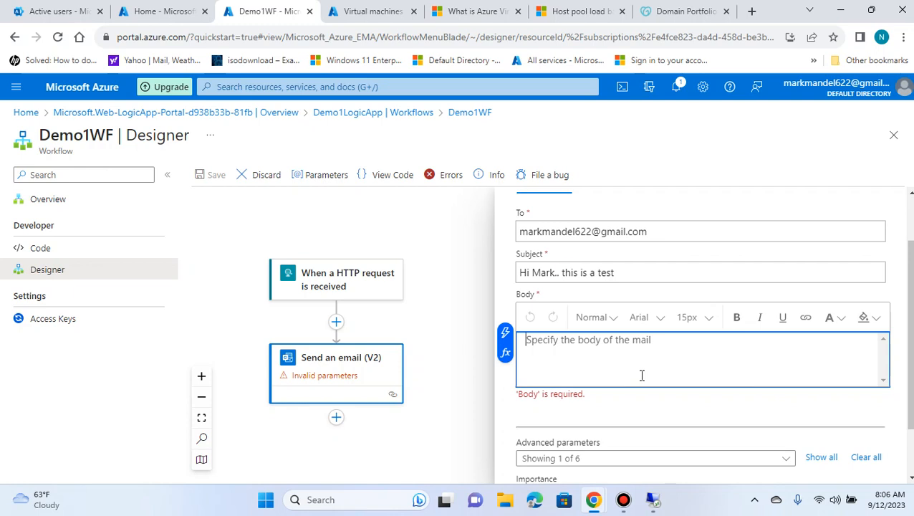
type("Hi")
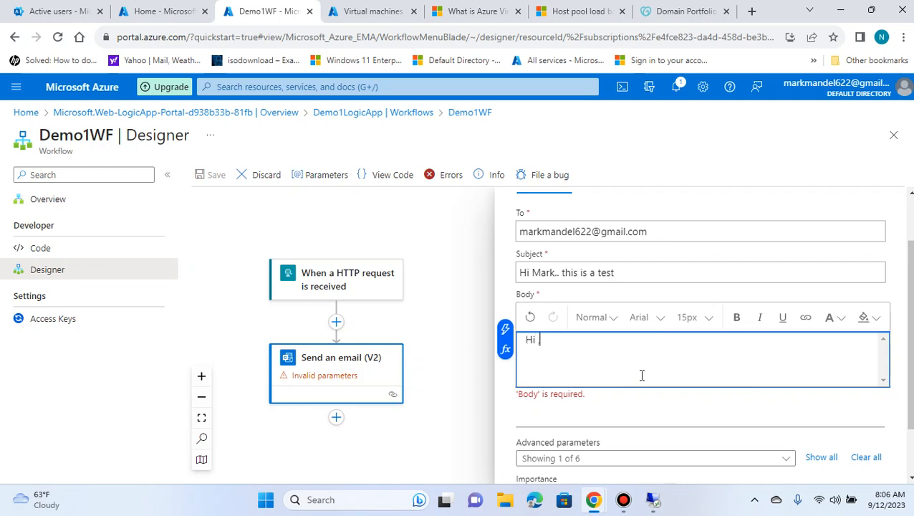
type(" ,")
key("Return")
type("This is")
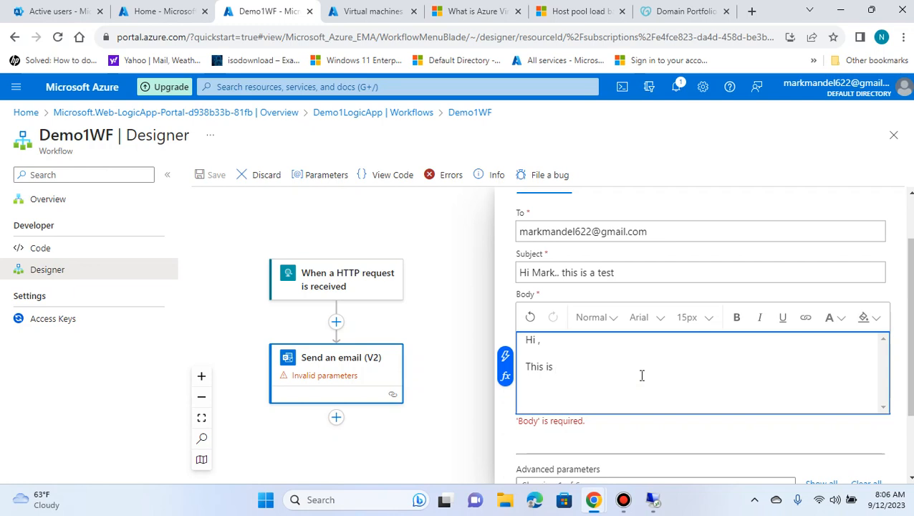
type(" Test Code email")
- Review the recipient address and body in the Parameters tab, returning to its top
scroll(834, 426, "down", 2)
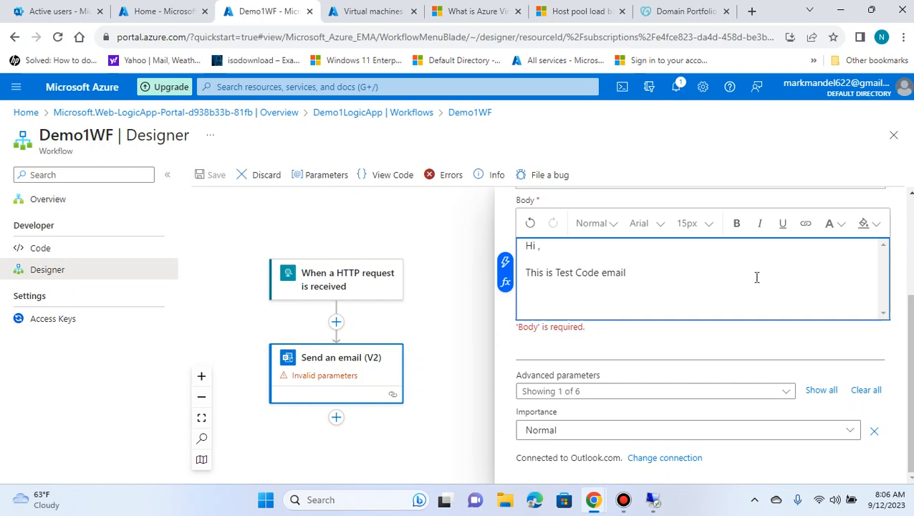
scroll(756, 277, "up", 3)
left_click(679, 270)
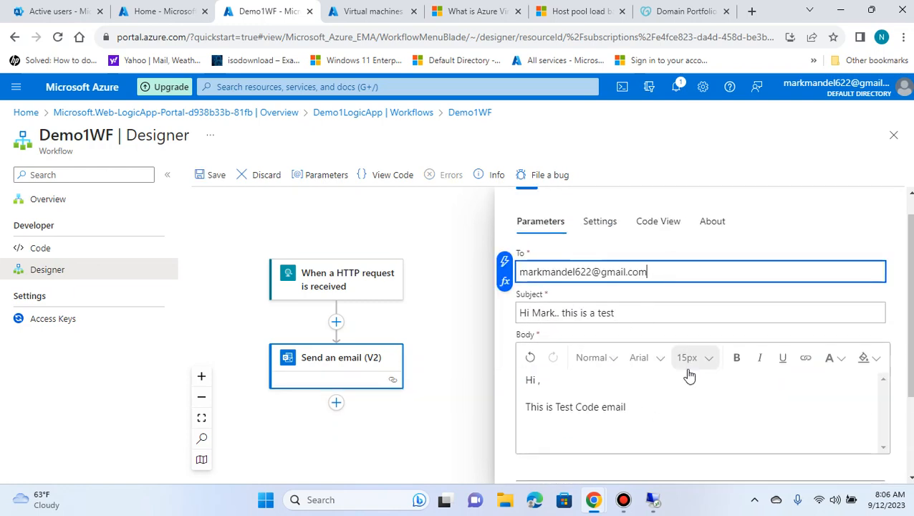
scroll(690, 376, "down", 1)
scroll(690, 328, "up", 1)
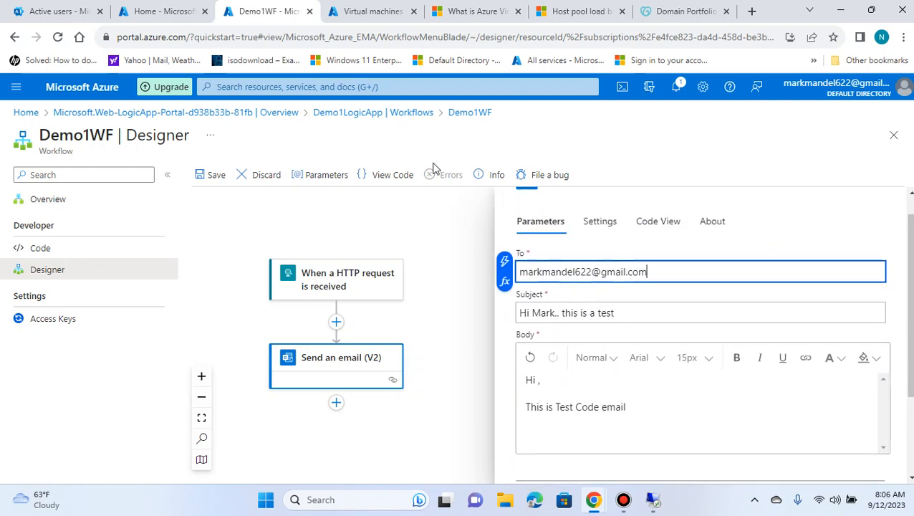
scroll(703, 307, "down", 2)
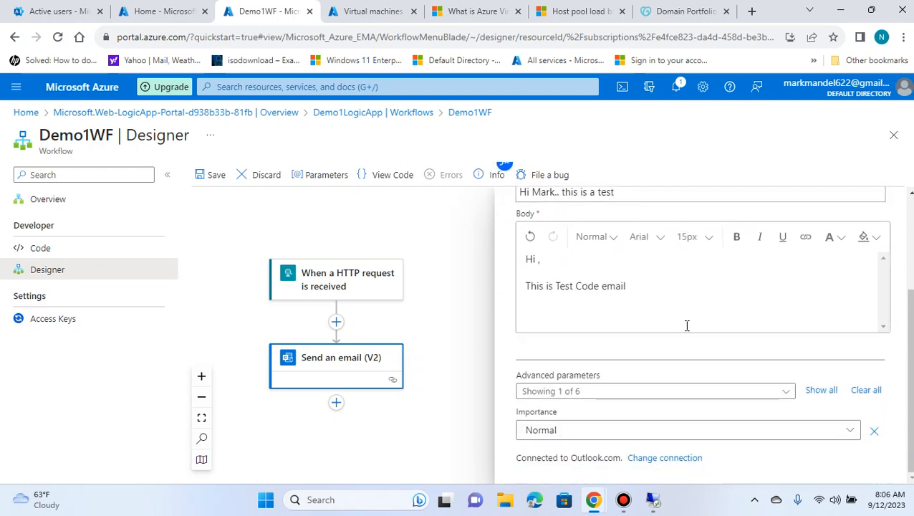
left_click(681, 308)
scroll(698, 307, "up", 2)
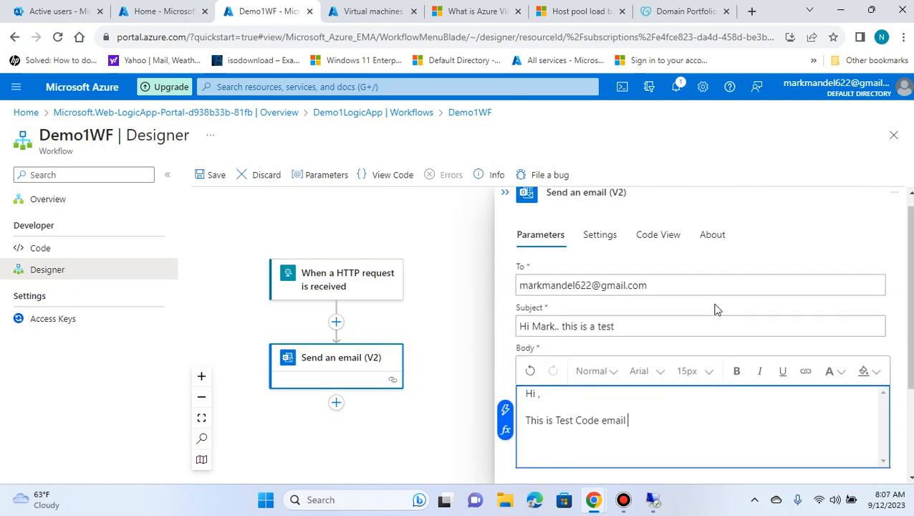
scroll(740, 311, "up", 1)
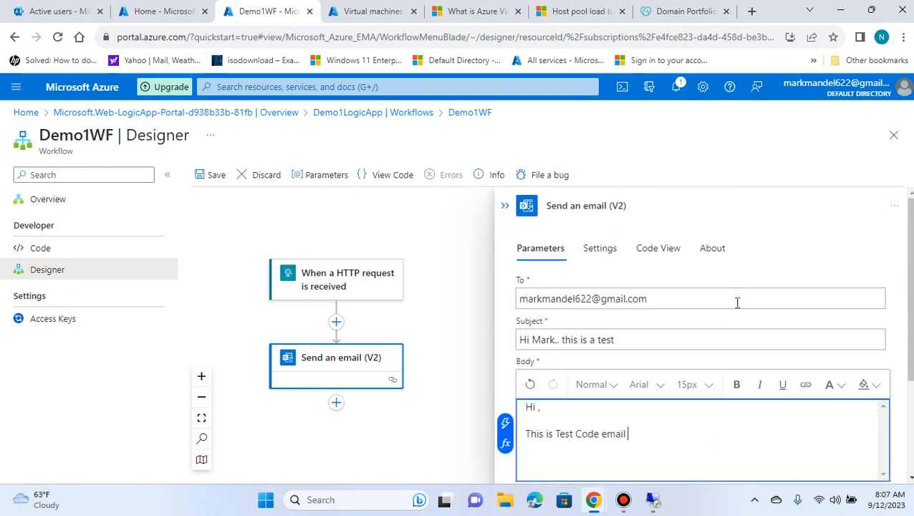
left_click(610, 250)
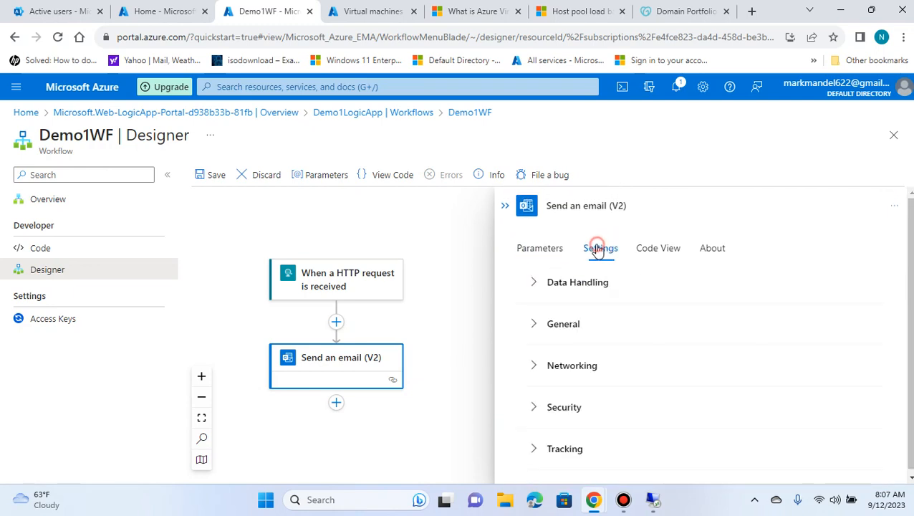
left_click(646, 250)
left_click(707, 249)
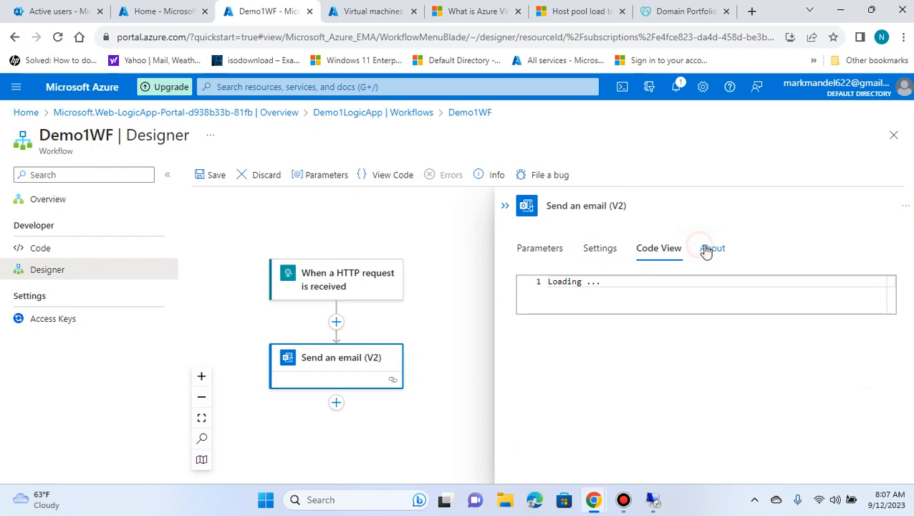
left_click(539, 249)
scroll(704, 306, "down", 3)
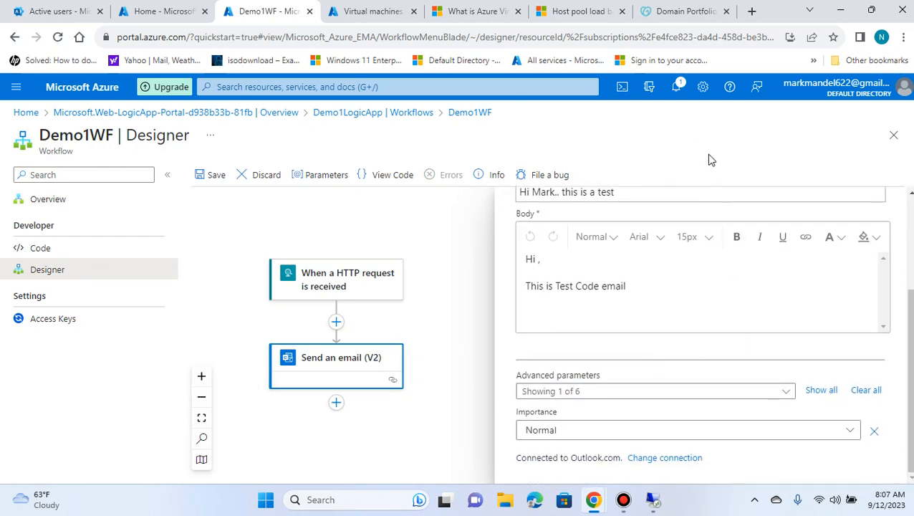
scroll(773, 288, "up", 3)
scroll(774, 314, "down", 1)
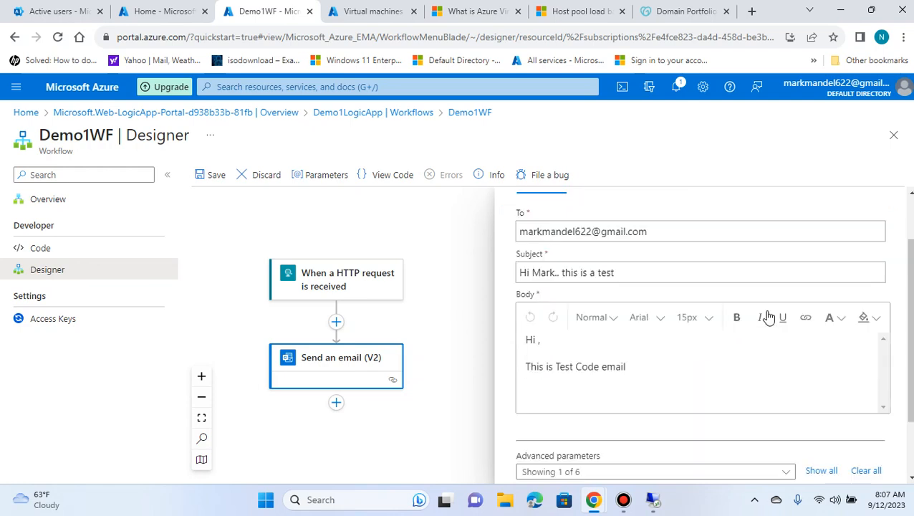
scroll(712, 332, "down", 1)
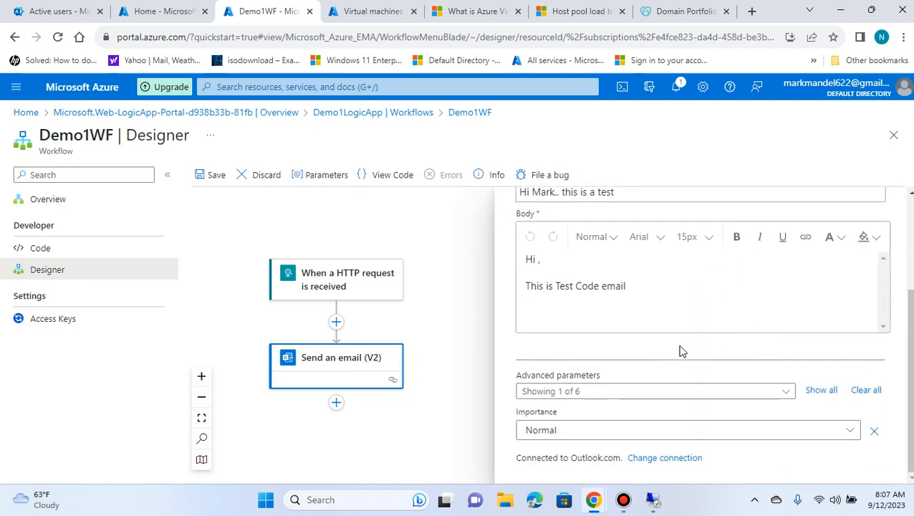
scroll(679, 349, "up", 1)
scroll(739, 306, "down", 1)
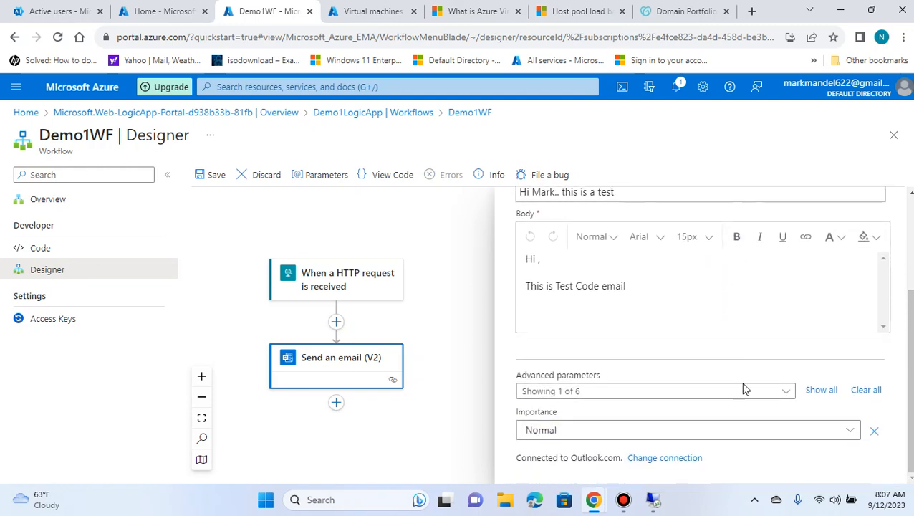
left_click(782, 392)
left_click(782, 393)
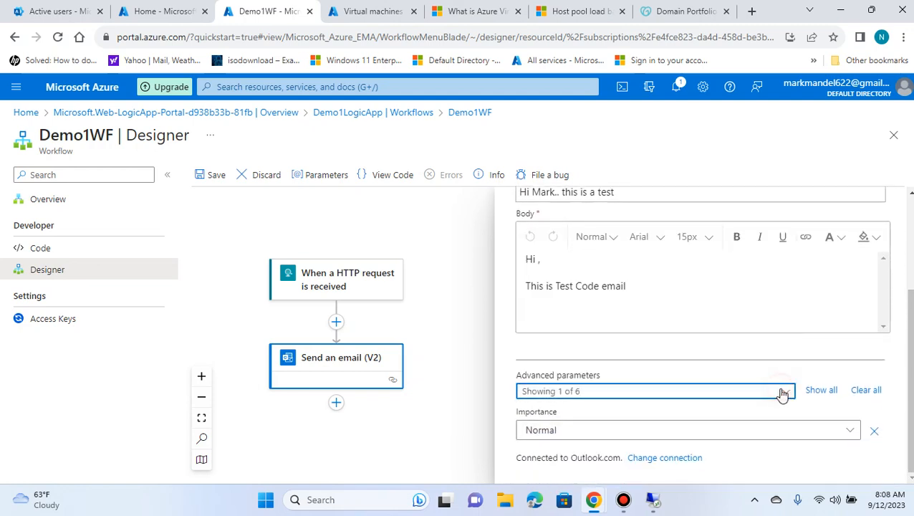
left_click(592, 431)
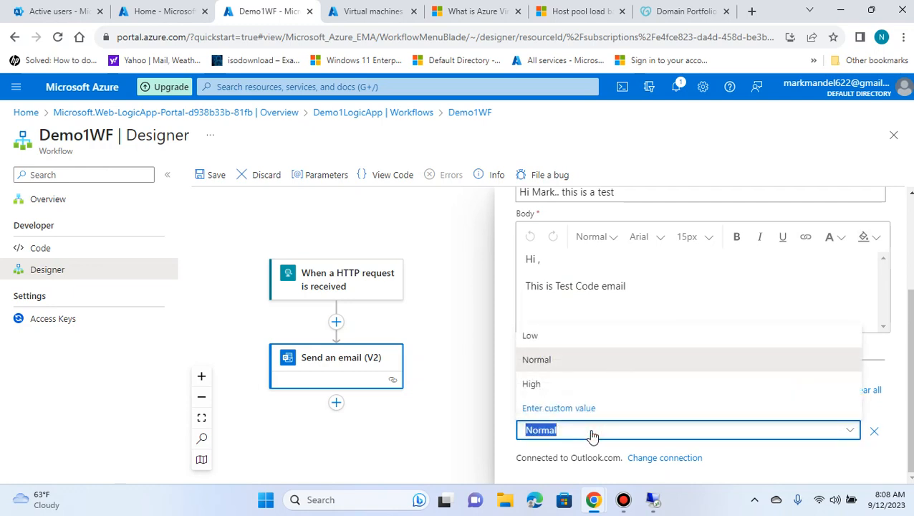
left_click(592, 434)
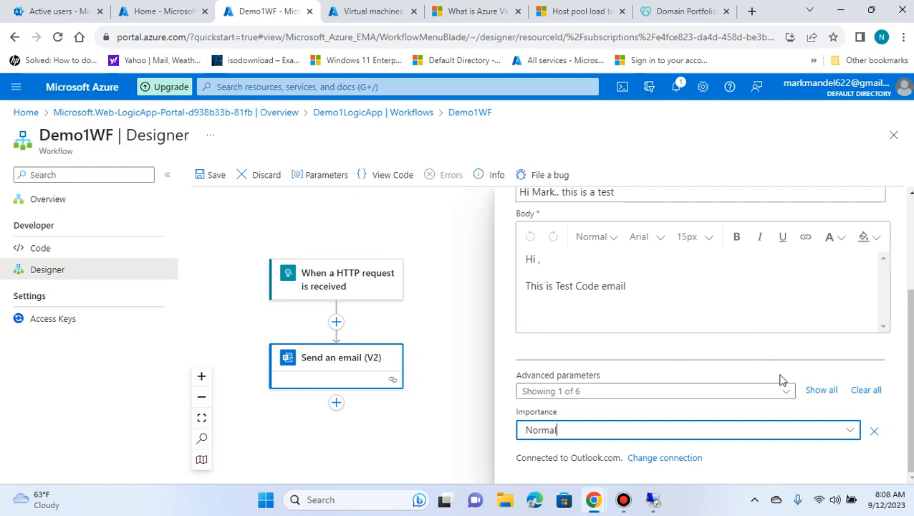
scroll(792, 424, "up", 3)
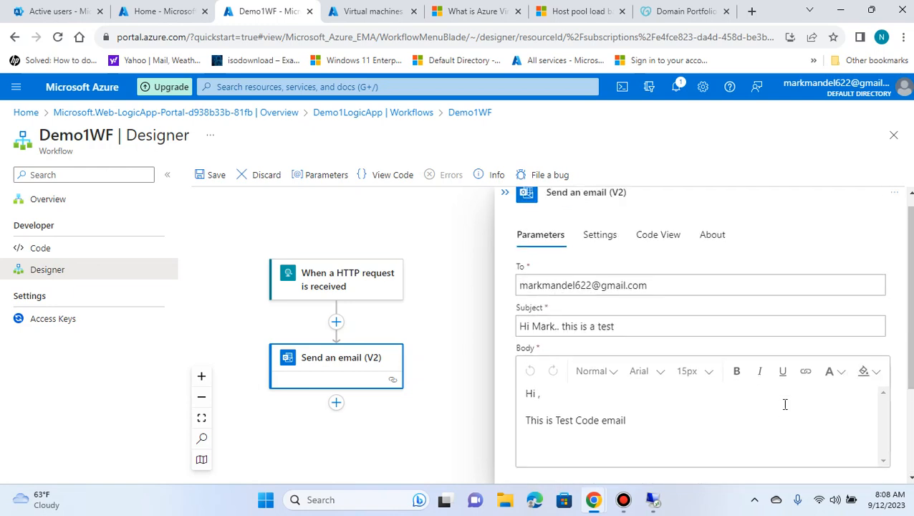
left_click(781, 227)
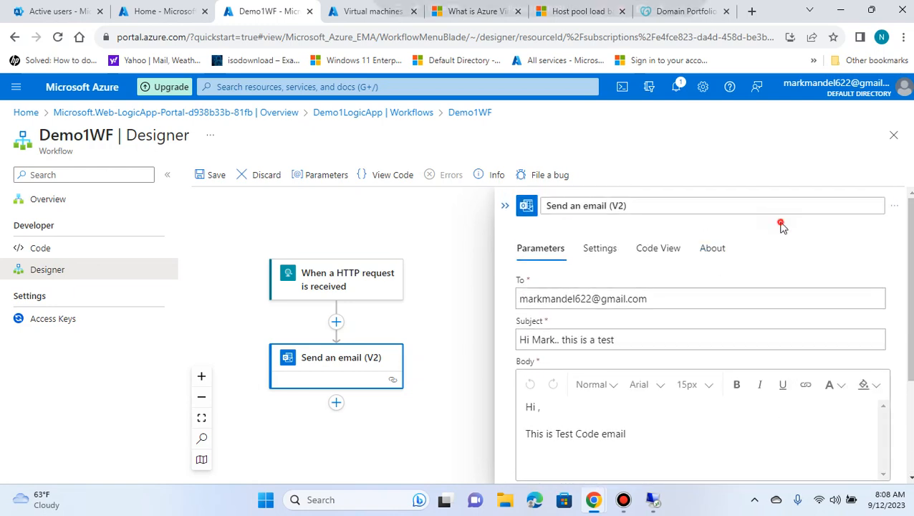
left_click(589, 243)
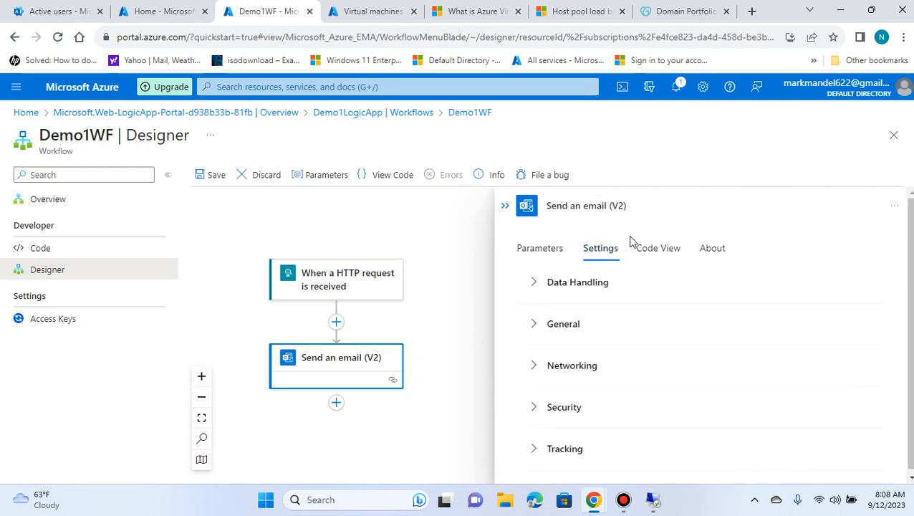
left_click(551, 325)
left_click(551, 326)
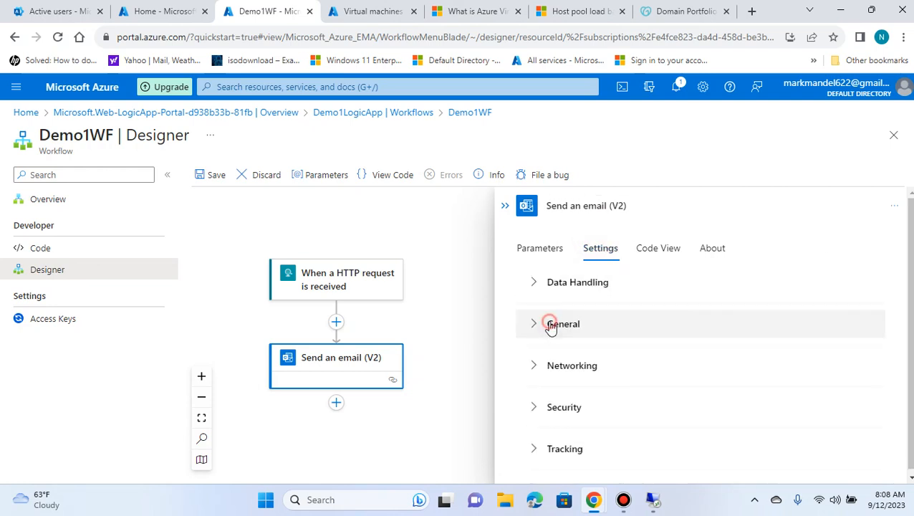
left_click(661, 249)
left_click(711, 248)
left_click(656, 257)
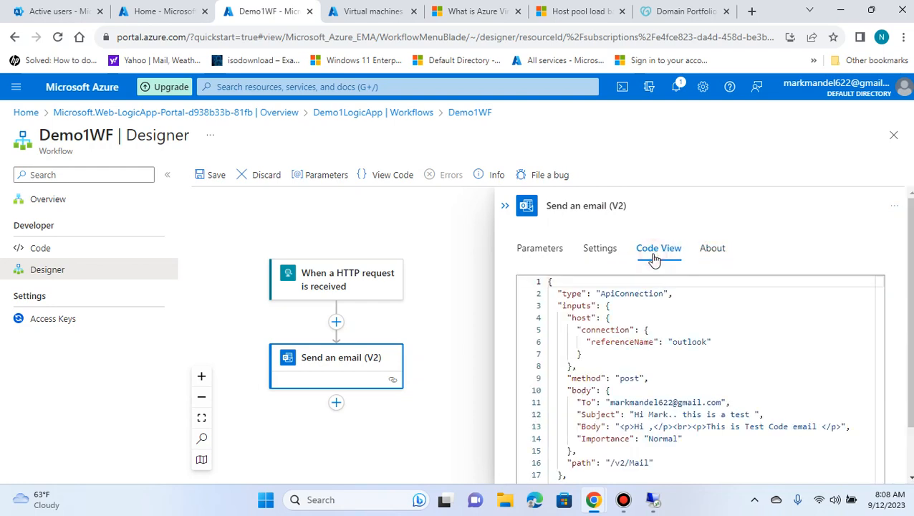
left_click(711, 248)
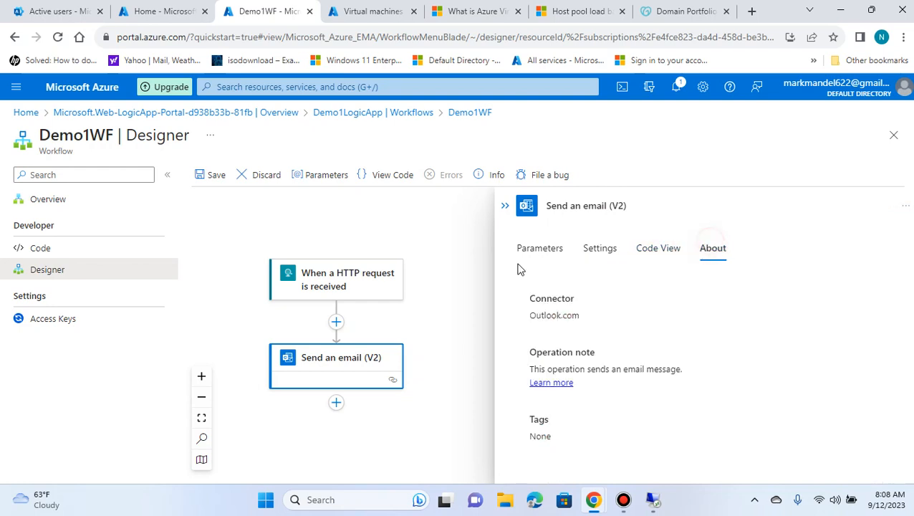
left_click(528, 251)
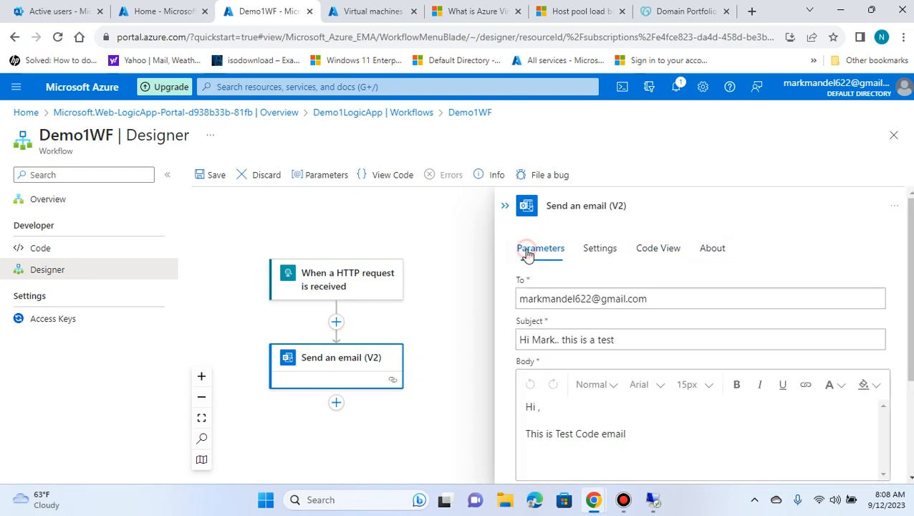
- Save the Demo1WF workflow and return to the Demo1LogicApp overview
left_click(212, 179)
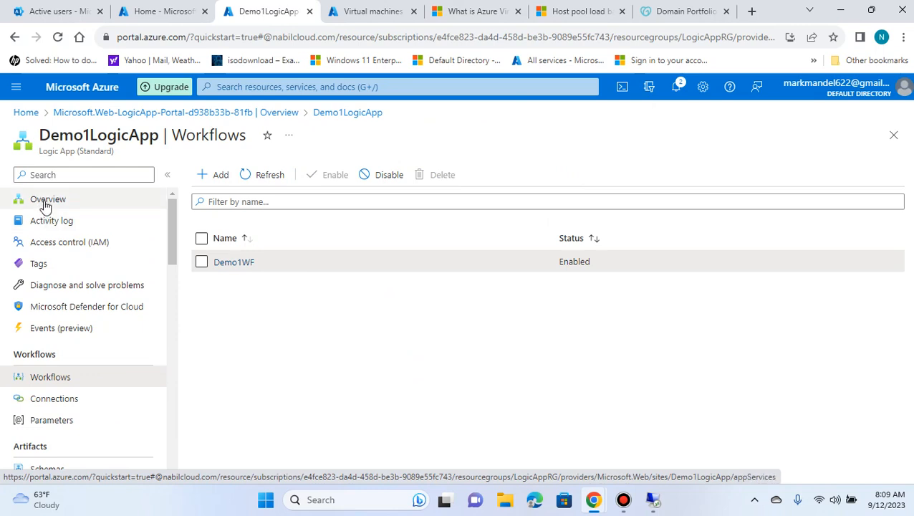
left_click(43, 201)
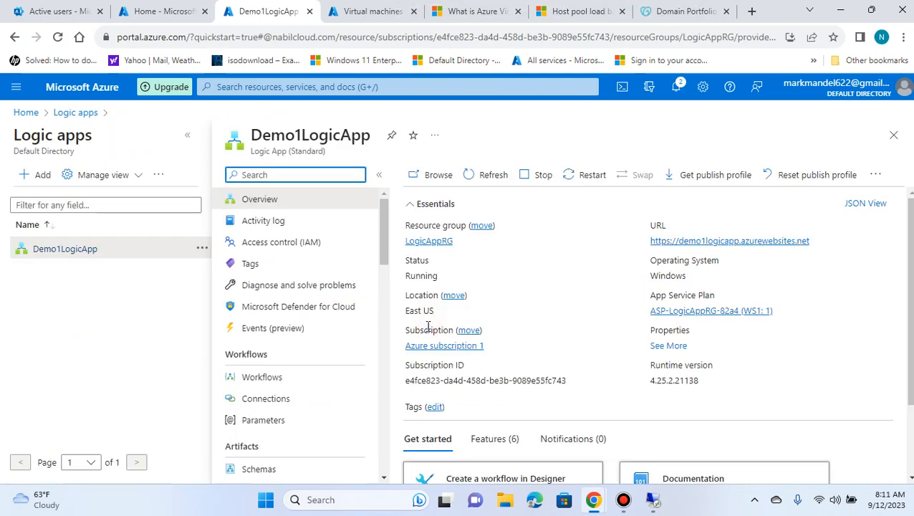
- Open Demo1WF from the Workflows list and copy its Workflow URL
left_click(263, 377)
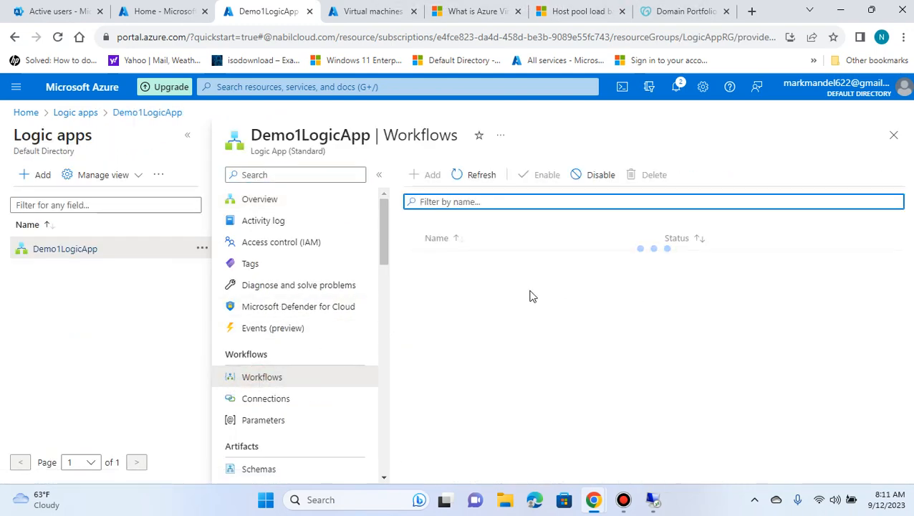
left_click(451, 263)
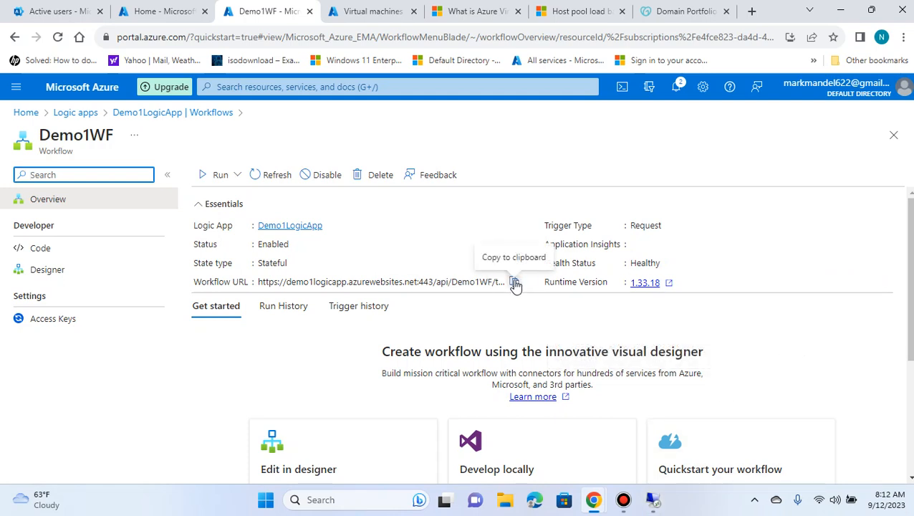
left_click(514, 283)
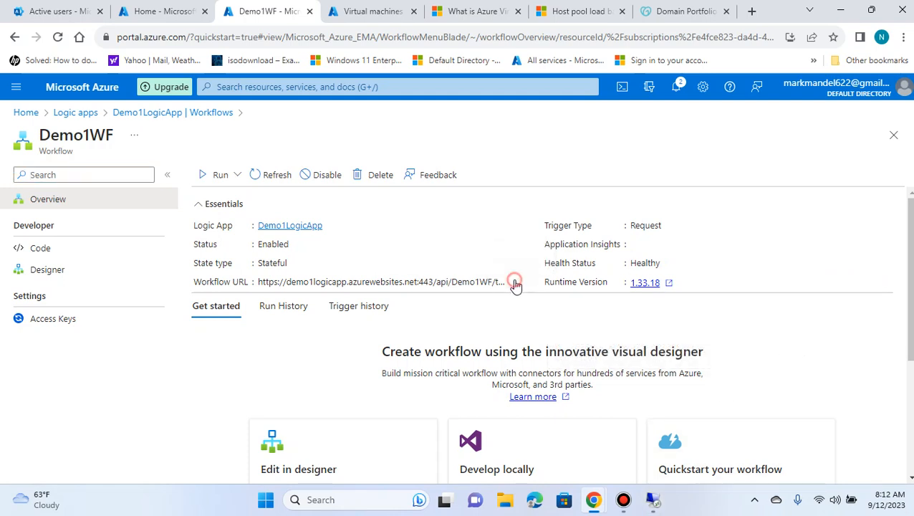
- Paste the Demo1WF trigger URL into a new Chrome tab and load it
left_click(752, 10)
left_click(524, 36)
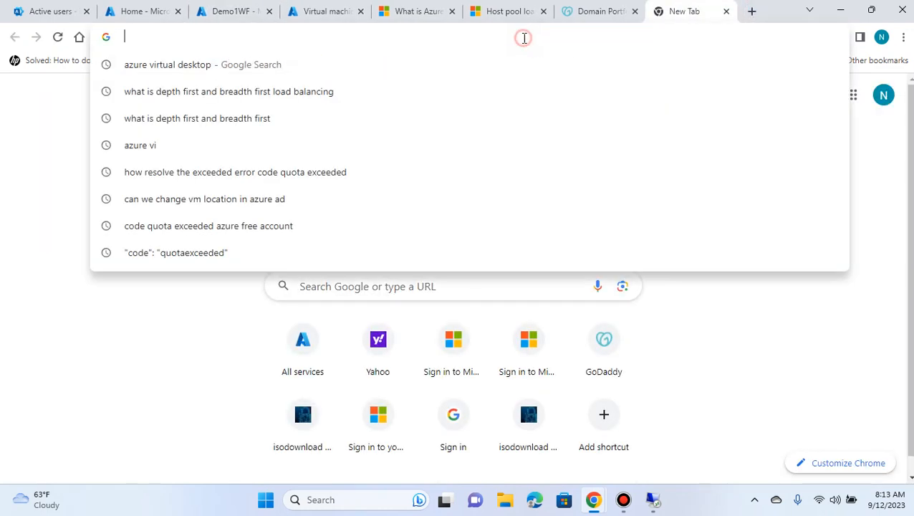
key("ctrl+v")
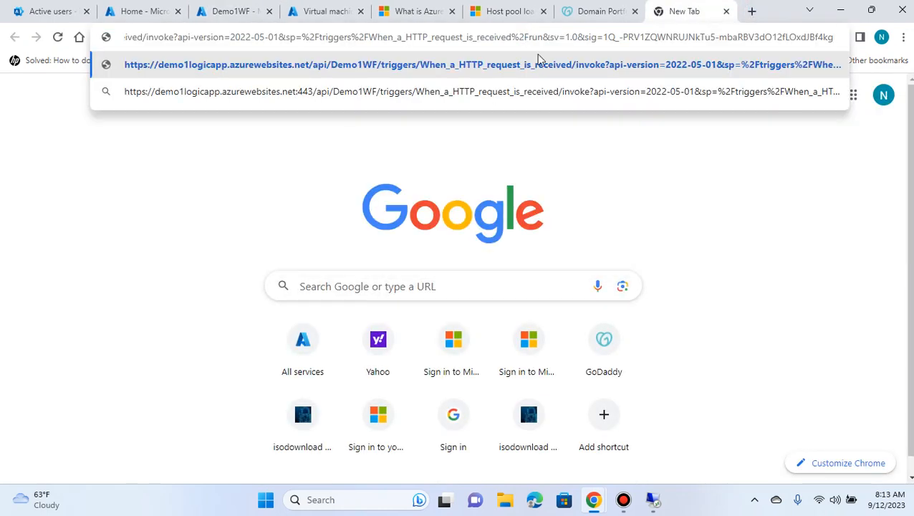
key("Return")
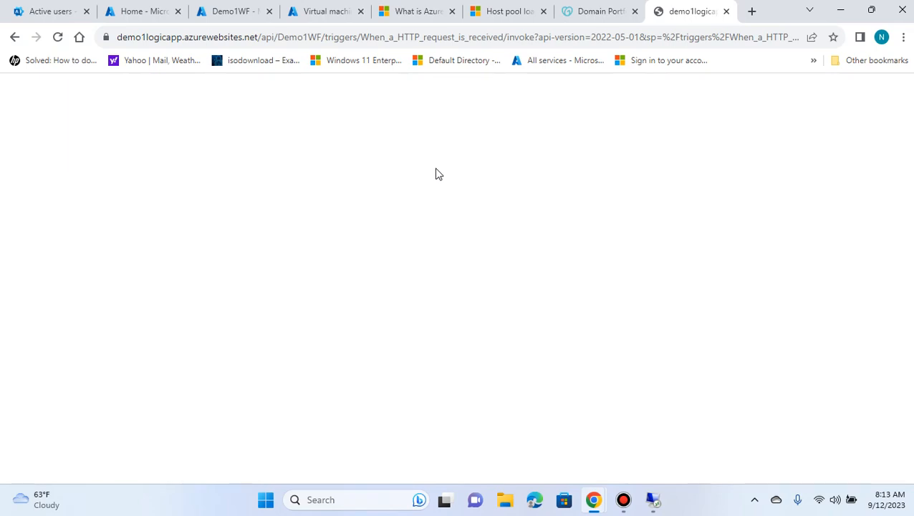
left_click(556, 254)
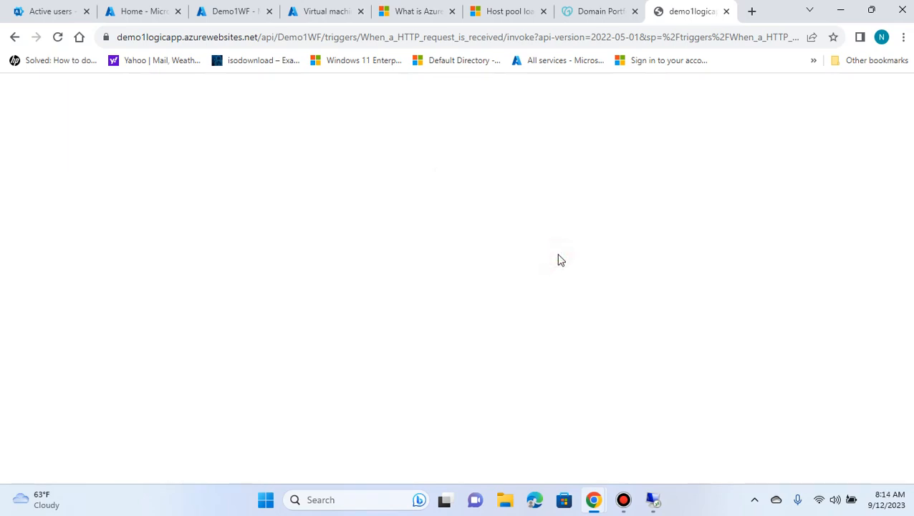